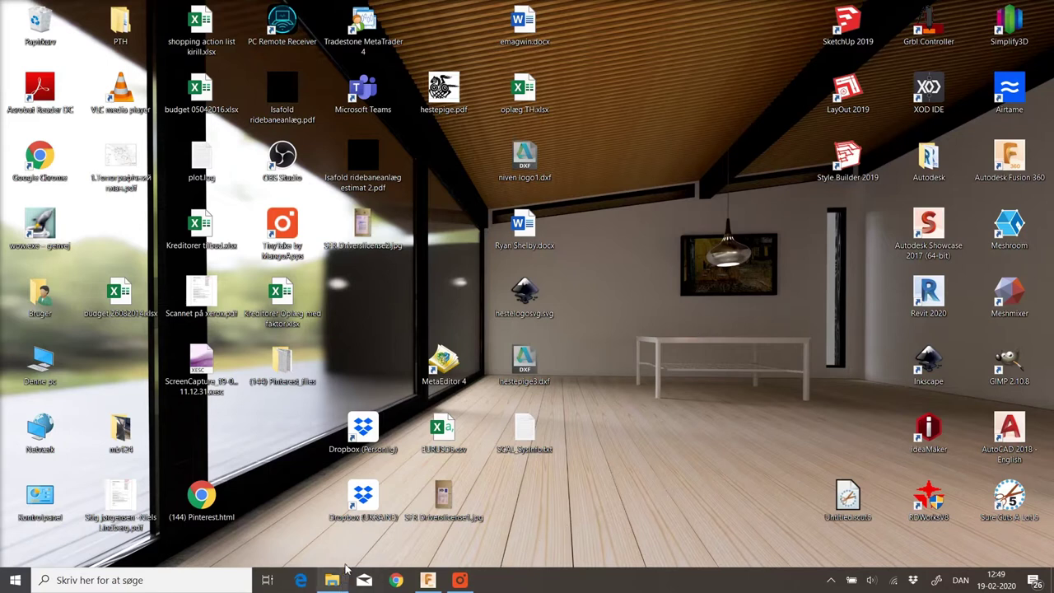
Open Chrome, look up "efterskole" and go to the Thorsgaard Efterskole website
{"action": "left_click", "coordinate": [396, 581]}
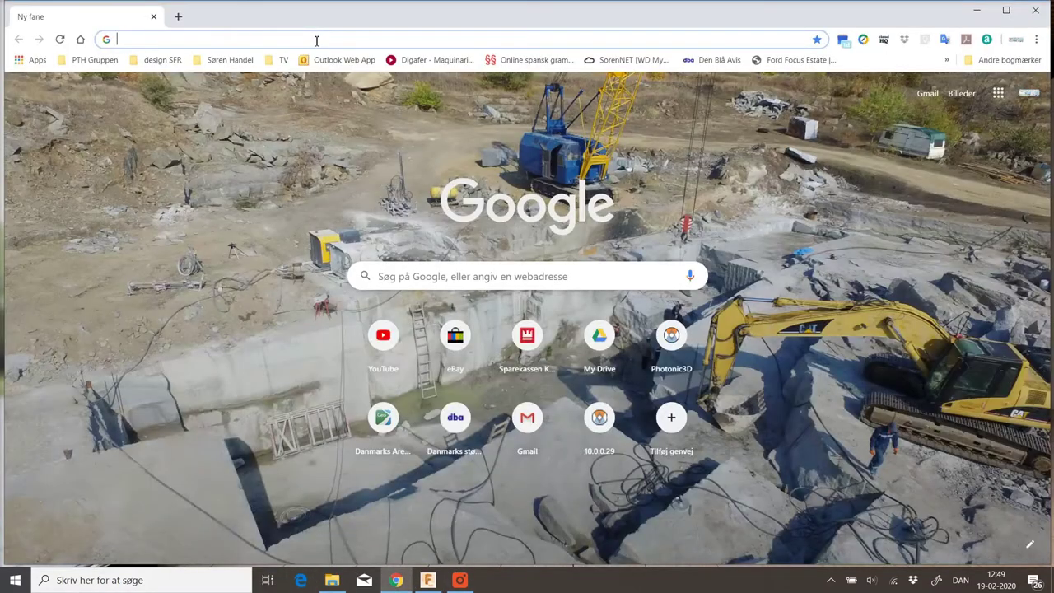
{"action": "type", "text": "efter"}
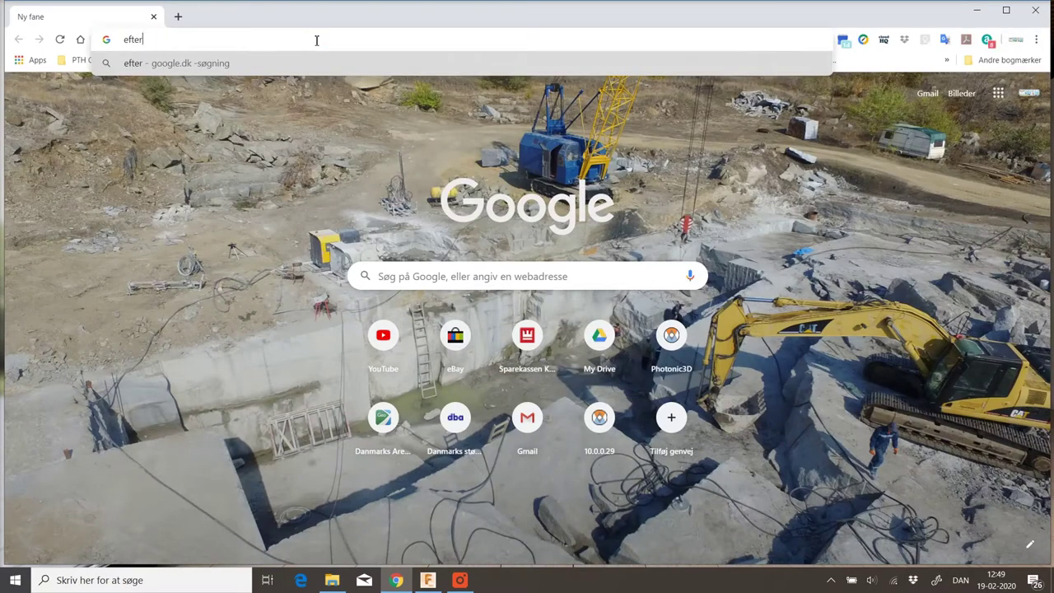
{"action": "type", "text": "skole"}
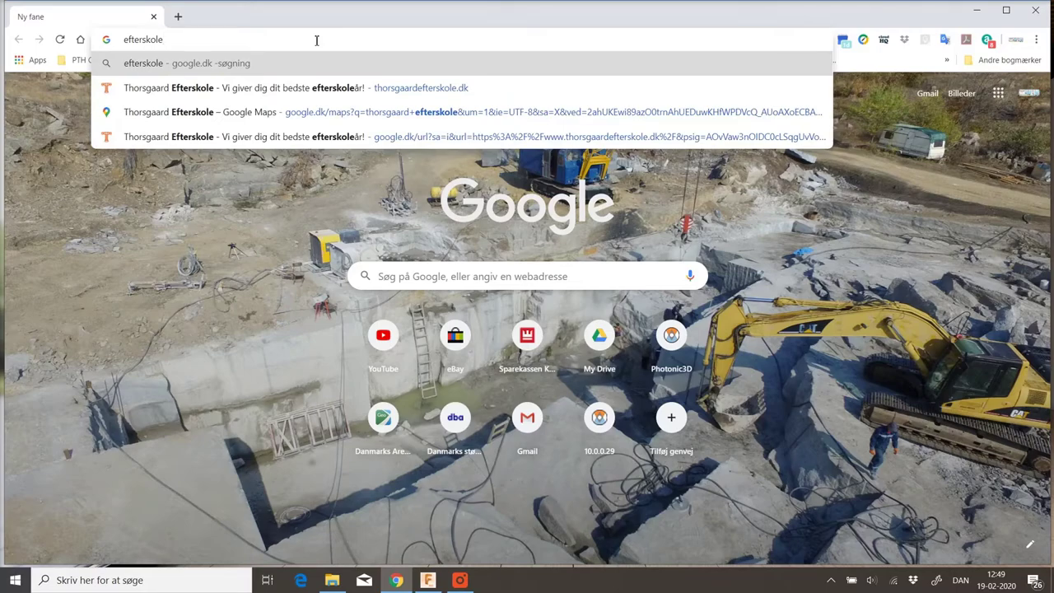
{"action": "left_click", "coordinate": [345, 88]}
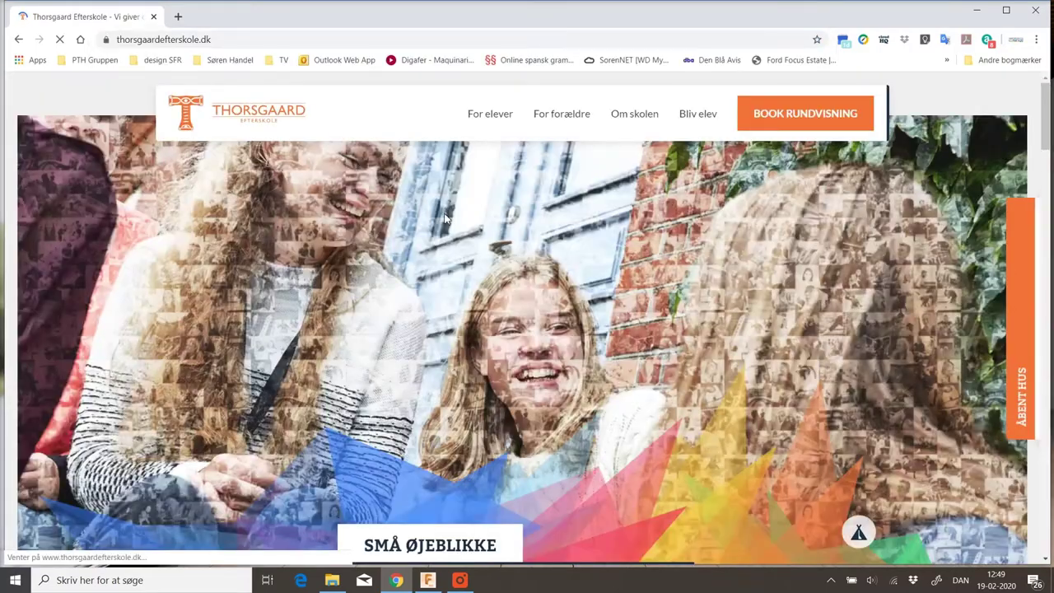
Save the orange T logo from the site's welcome section to the desktop as a PNG named T1
{"action": "left_click_drag", "start_coordinate": [1044, 115], "coordinate": [1032, 184]}
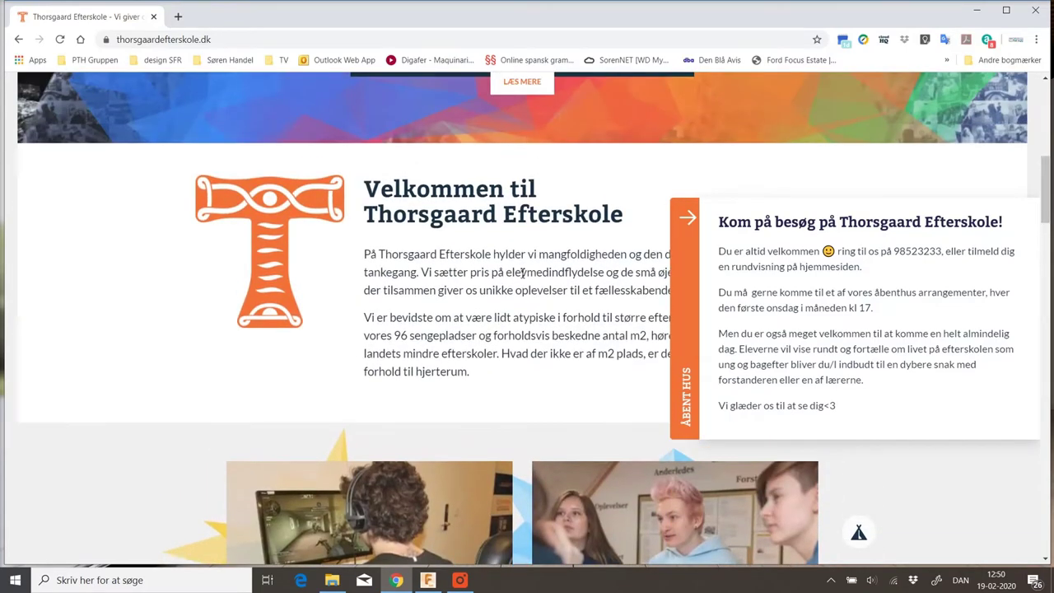
{"action": "right_click", "coordinate": [280, 220]}
{"action": "left_click", "coordinate": [331, 243]}
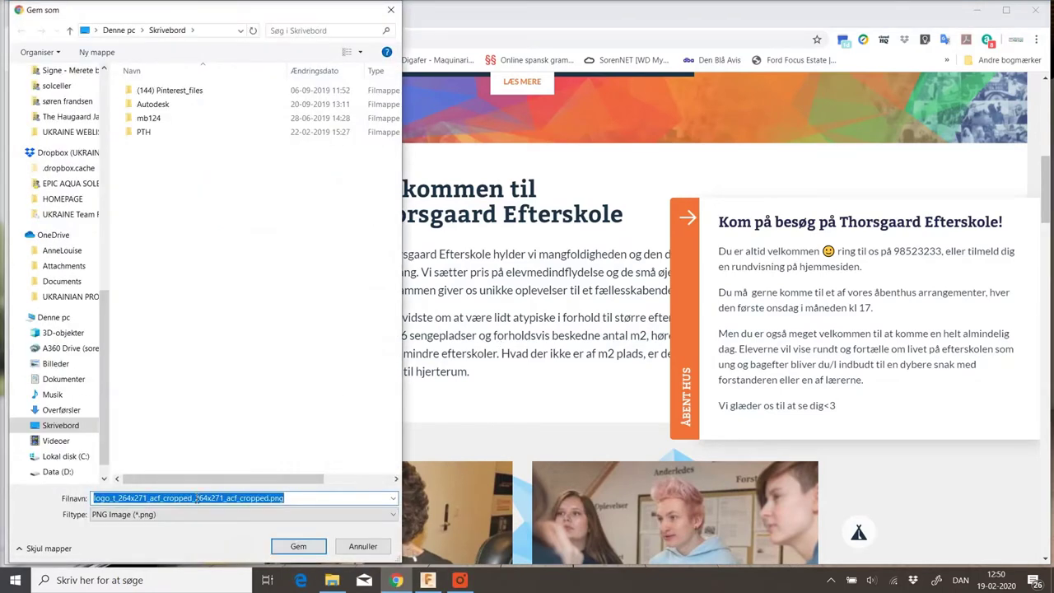
{"action": "type", "text": "T1"}
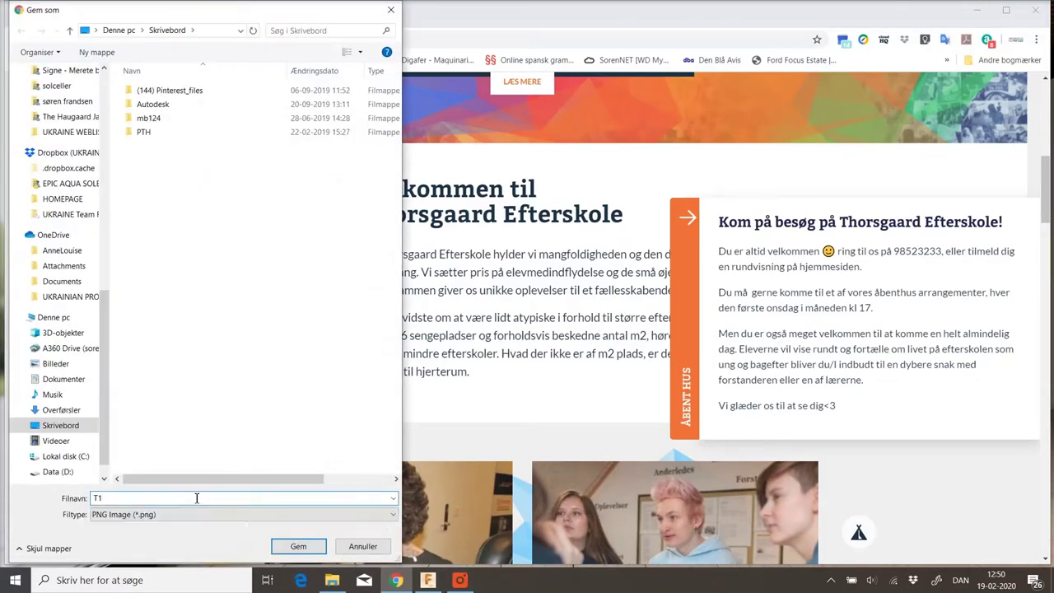
{"action": "left_click", "coordinate": [298, 546]}
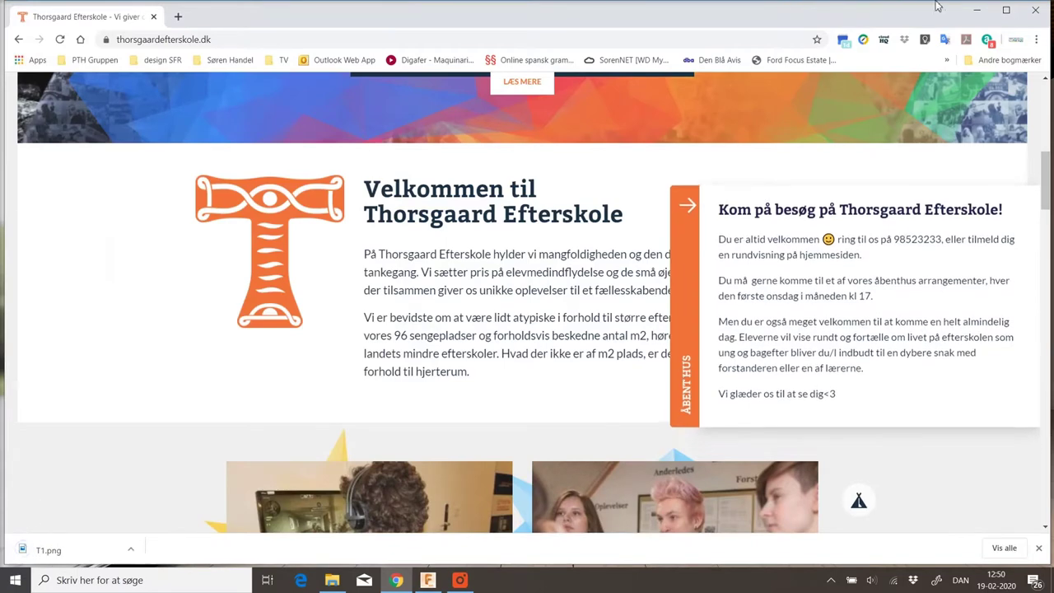
Minimize the browser, then find and launch Inkscape through the Windows search
{"action": "left_click", "coordinate": [983, 13]}
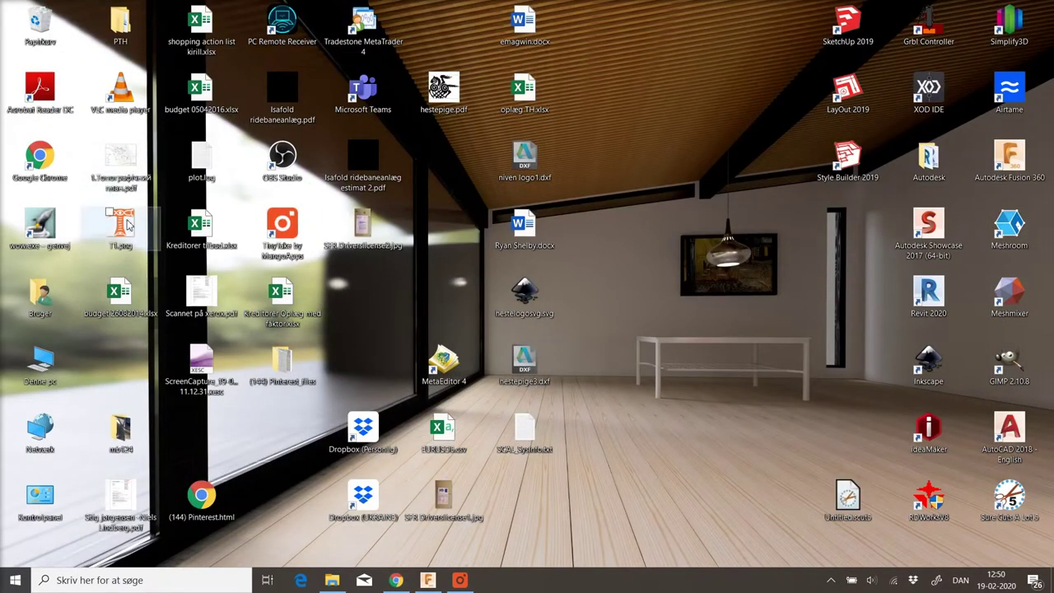
{"action": "left_click", "coordinate": [204, 581]}
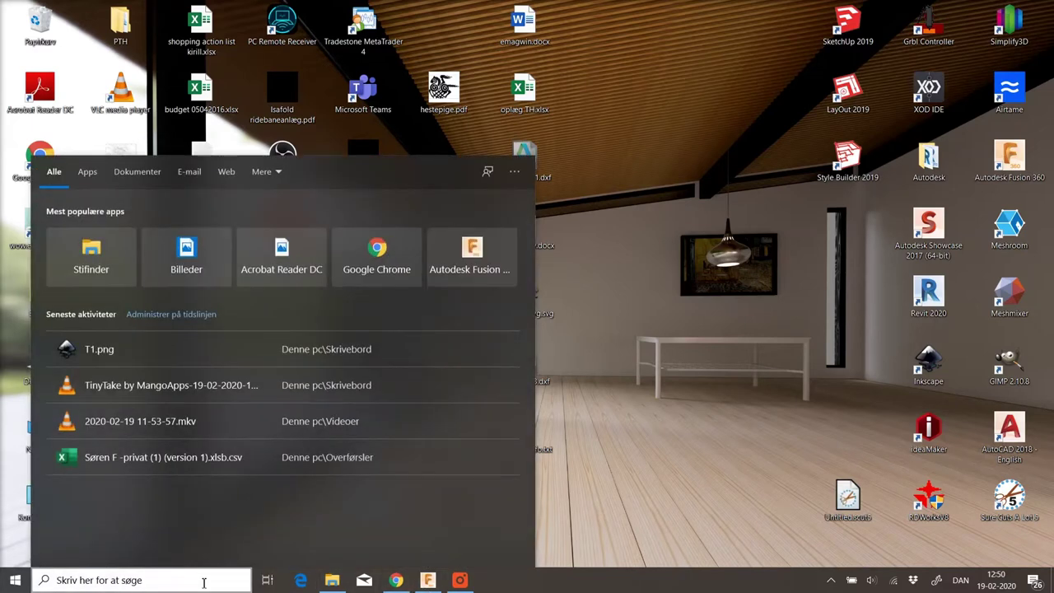
{"action": "left_click", "coordinate": [197, 584]}
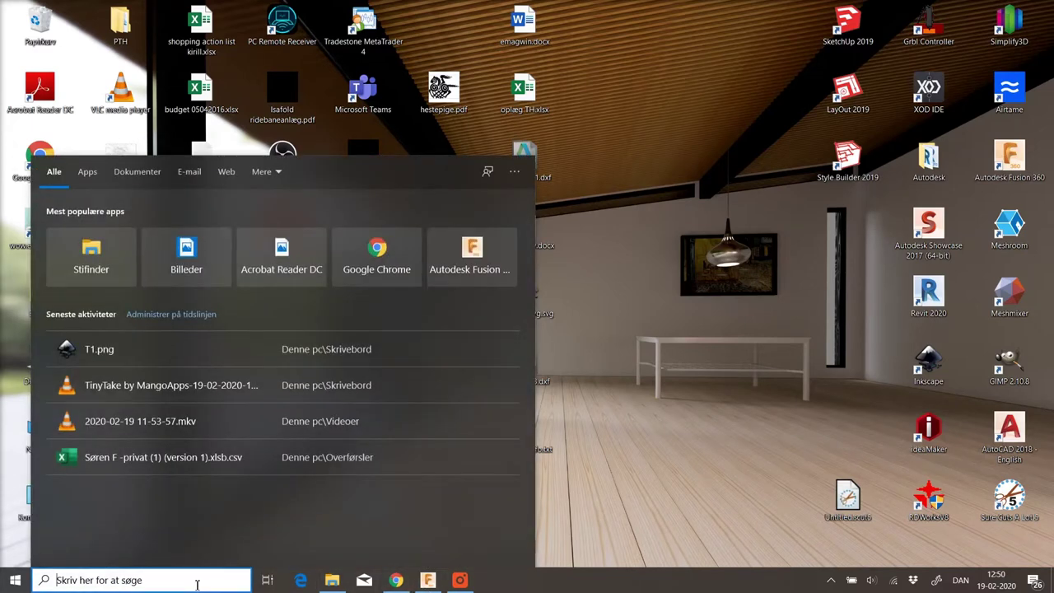
{"action": "type", "text": "inst"}
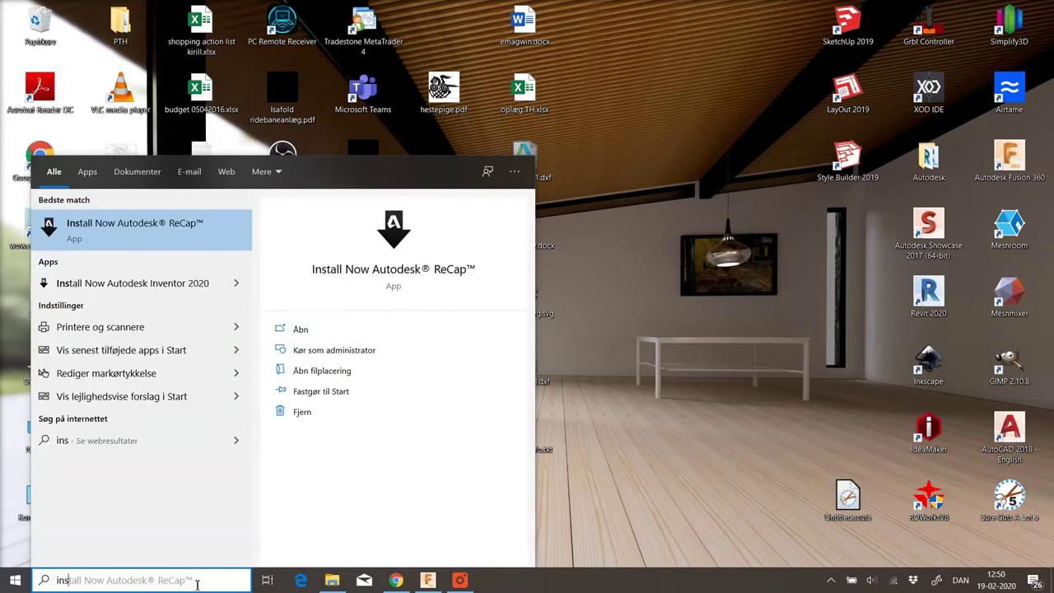
{"action": "key", "text": "BackSpace"}
{"action": "key", "text": "BackSpace"}
{"action": "type", "text": "kscape"}
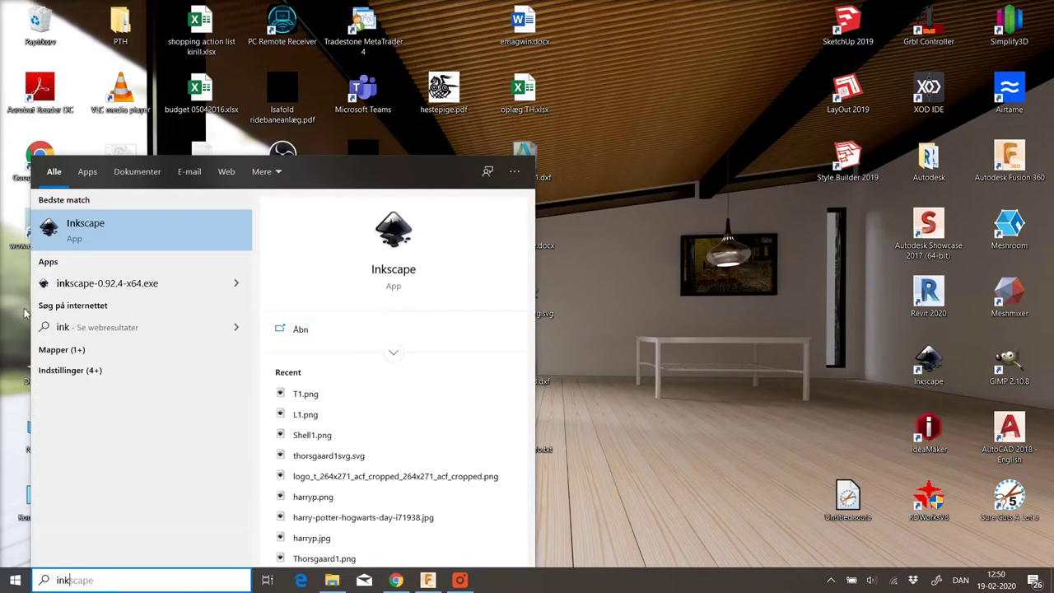
{"action": "left_click", "coordinate": [140, 225]}
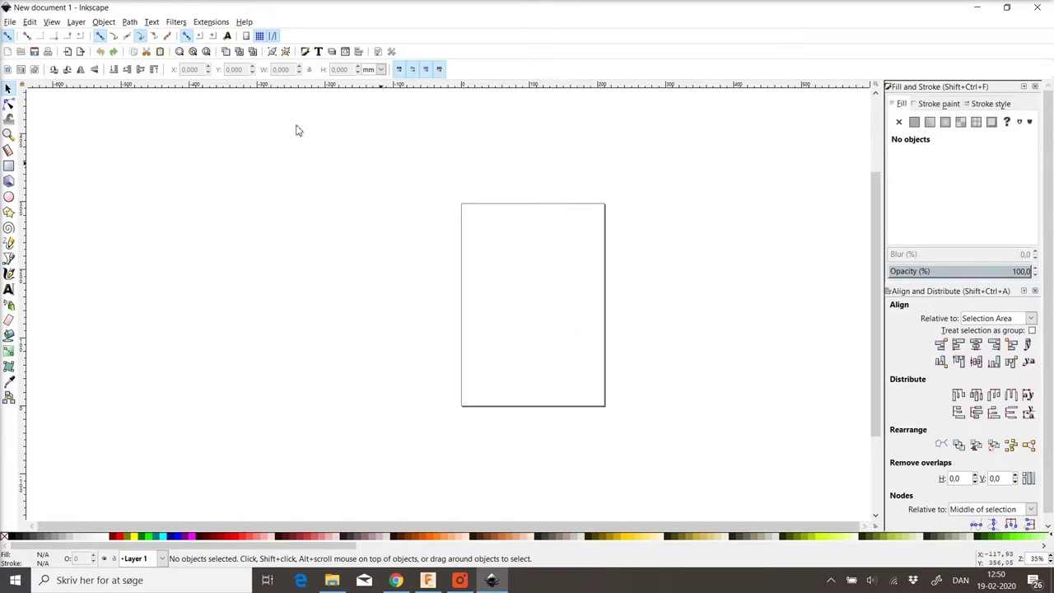
Import T1.png from the desktop into the new document as an embedded image with DPI taken from the file
{"action": "left_click", "coordinate": [12, 22]}
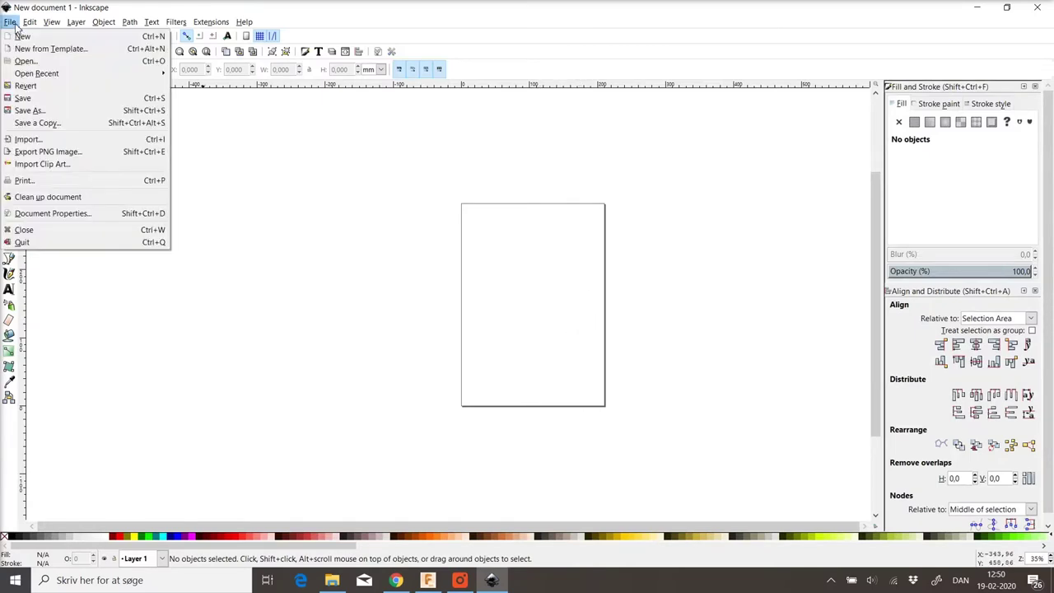
{"action": "left_click", "coordinate": [20, 140]}
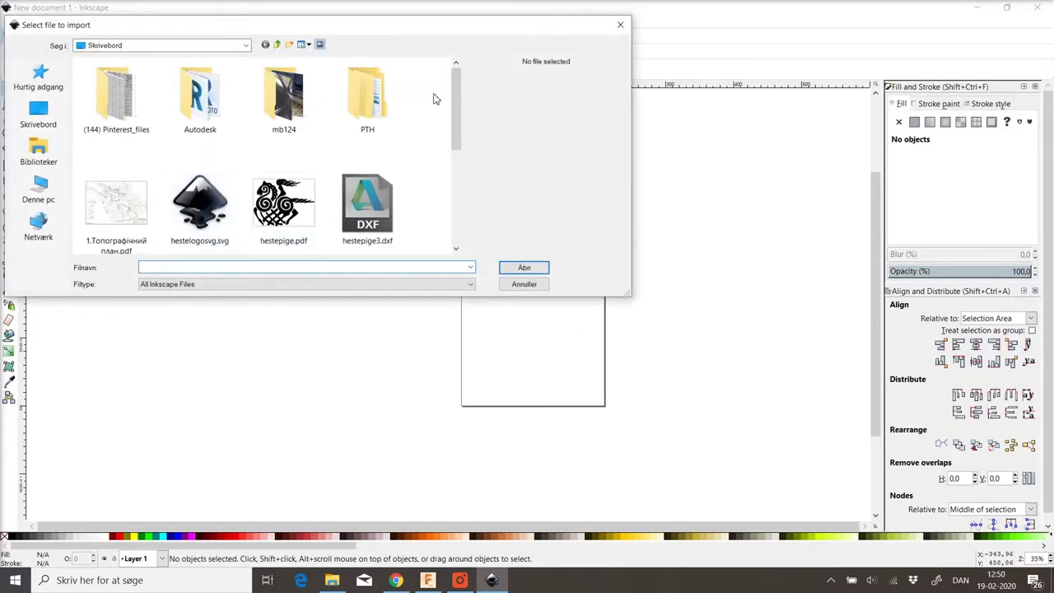
{"action": "left_click_drag", "start_coordinate": [458, 94], "coordinate": [447, 207]}
{"action": "left_click", "coordinate": [385, 213]}
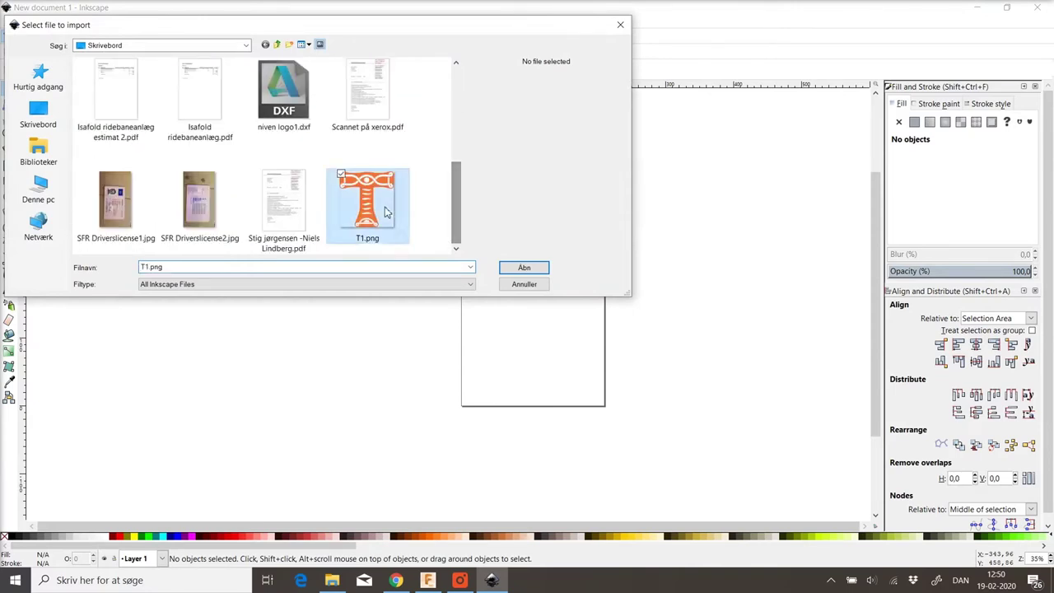
{"action": "left_click", "coordinate": [519, 269]}
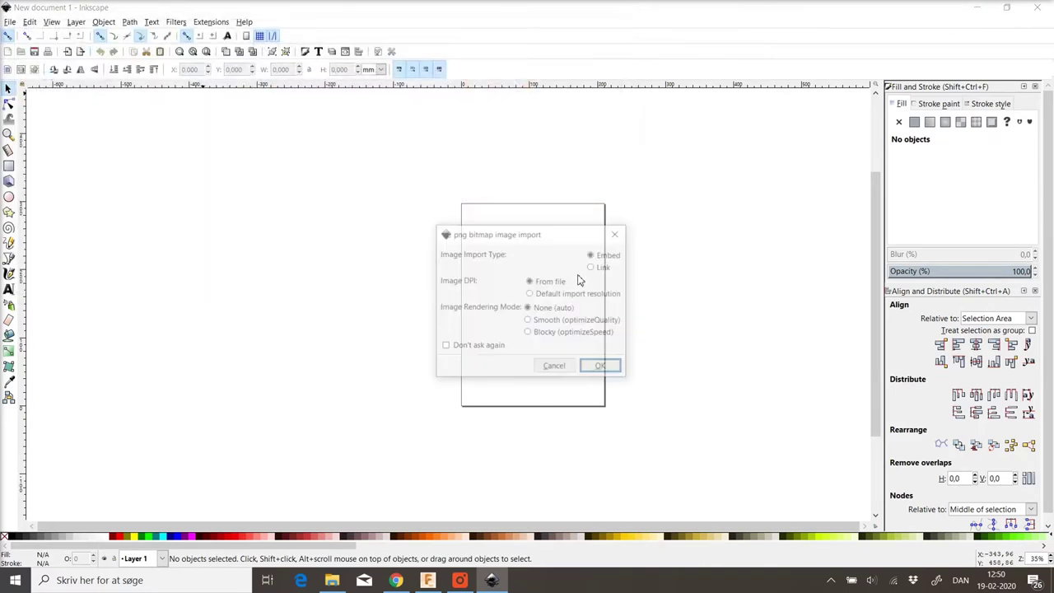
{"action": "left_click", "coordinate": [602, 367]}
{"action": "left_click_drag", "start_coordinate": [605, 351], "coordinate": [528, 240]}
Examine the edges of the imported bitmap logo up close around the wavy cut-outs in the stem
{"action": "scroll", "coordinate": [533, 255], "scroll_direction": "up", "scroll_amount": 6}
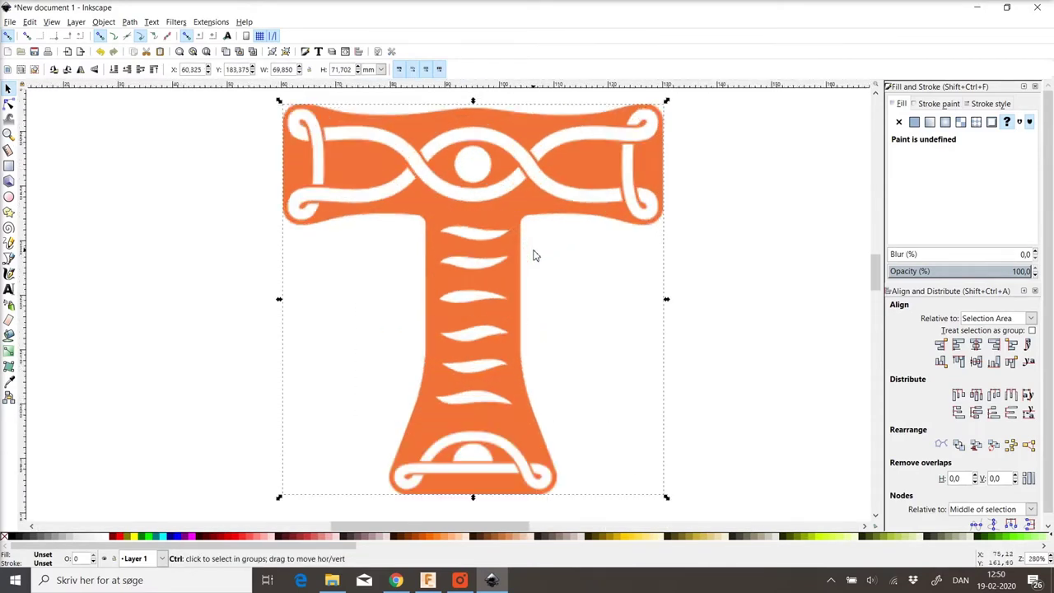
{"action": "scroll", "coordinate": [504, 251], "scroll_direction": "up", "scroll_amount": 3}
{"action": "scroll", "coordinate": [501, 253], "scroll_direction": "down", "scroll_amount": 3}
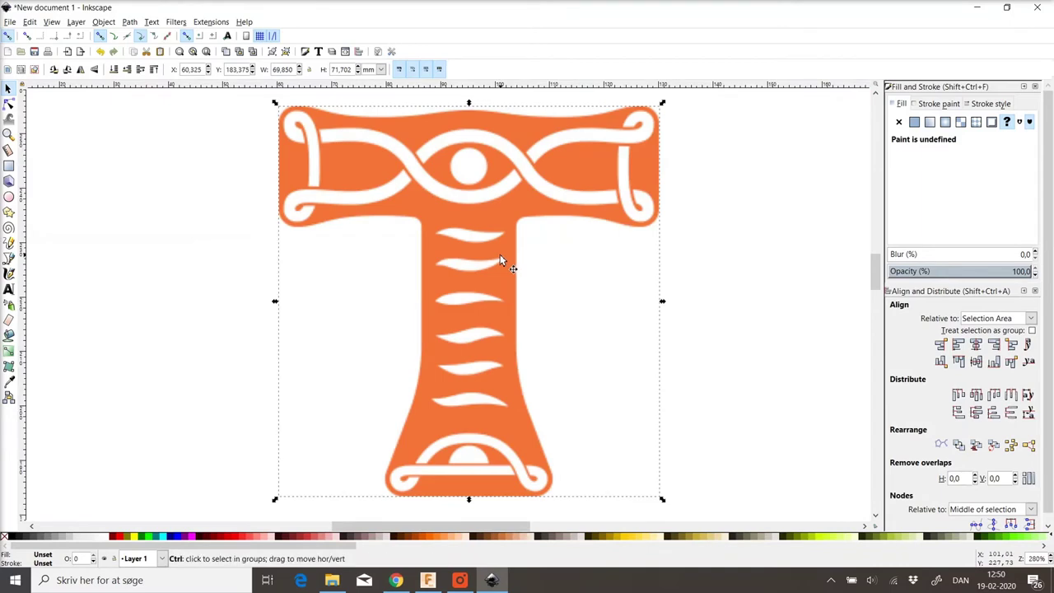
{"action": "scroll", "coordinate": [499, 257], "scroll_direction": "up", "scroll_amount": 2}
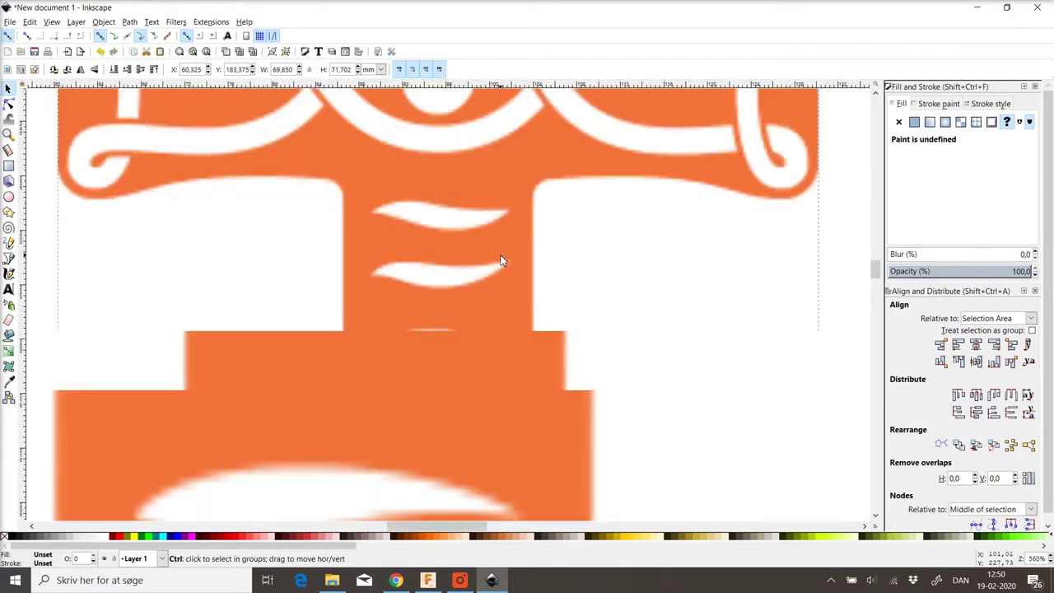
{"action": "scroll", "coordinate": [501, 260], "scroll_direction": "up", "scroll_amount": 2}
{"action": "scroll", "coordinate": [503, 256], "scroll_direction": "down", "scroll_amount": 4}
{"action": "scroll", "coordinate": [504, 256], "scroll_direction": "up", "scroll_amount": 4}
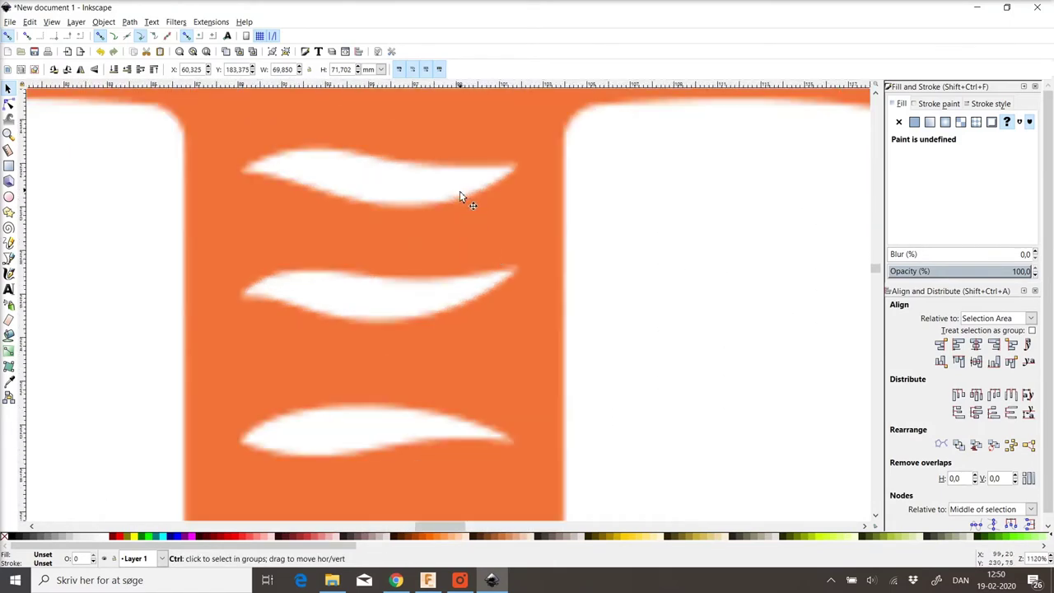
{"action": "scroll", "coordinate": [473, 198], "scroll_direction": "up", "scroll_amount": 2}
{"action": "scroll", "coordinate": [469, 198], "scroll_direction": "down", "scroll_amount": 3}
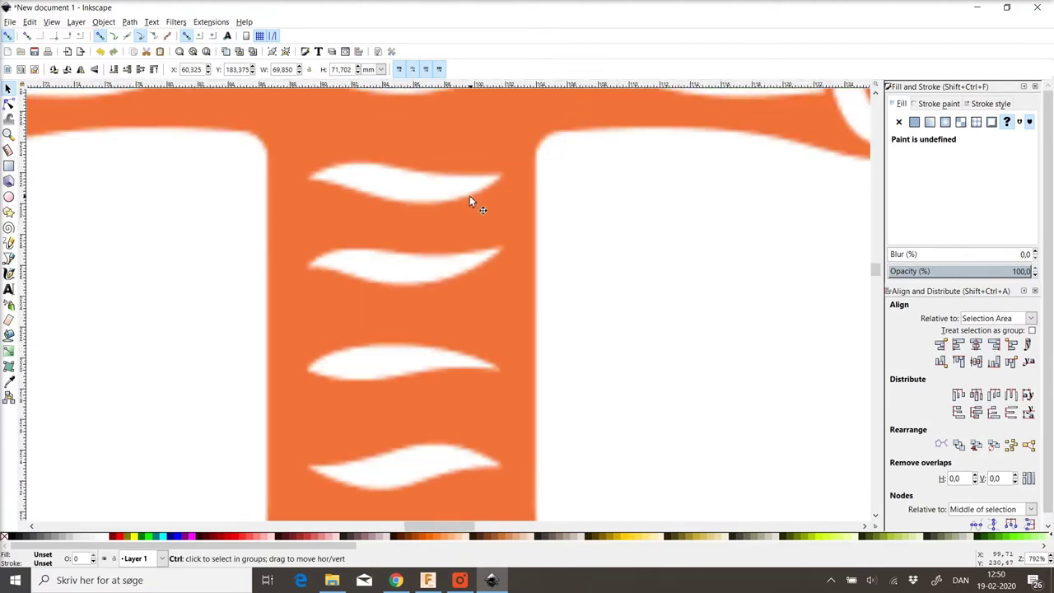
{"action": "scroll", "coordinate": [520, 191], "scroll_direction": "up", "scroll_amount": 2}
{"action": "scroll", "coordinate": [557, 186], "scroll_direction": "down", "scroll_amount": 2}
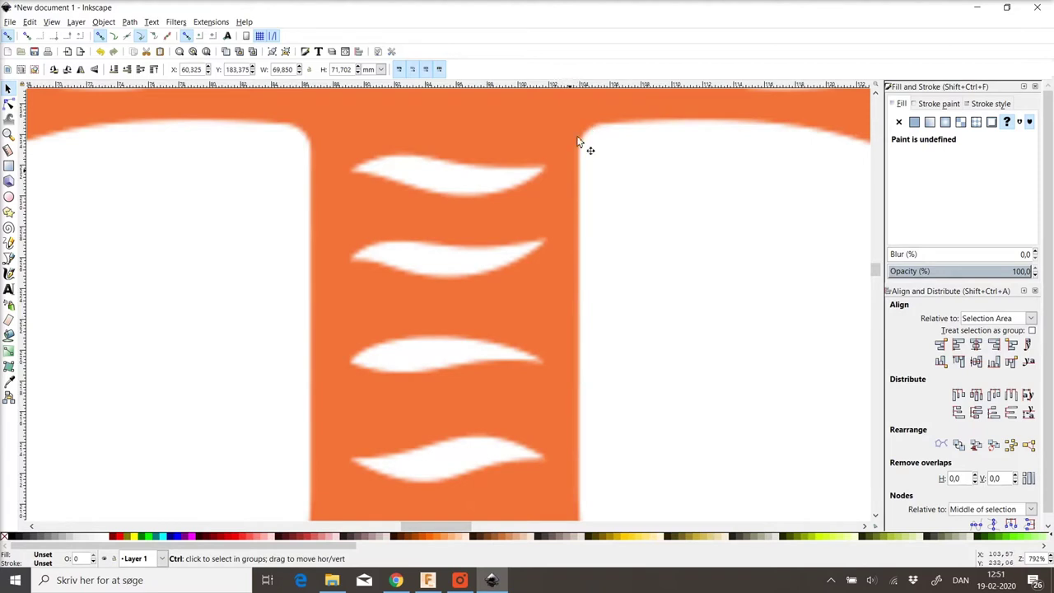
{"action": "scroll", "coordinate": [566, 170], "scroll_direction": "down", "scroll_amount": 4}
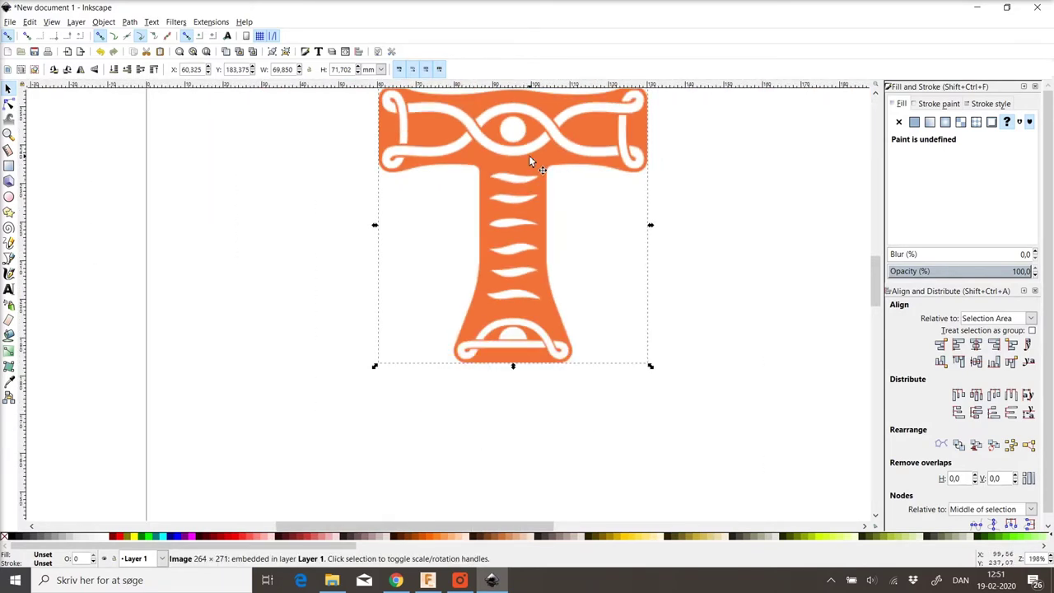
Move the logo image about 15 mm lower on the page and scale it down proportionally to about 59.6 by 61.1 mm
{"action": "left_click_drag", "start_coordinate": [529, 154], "coordinate": [523, 214]}
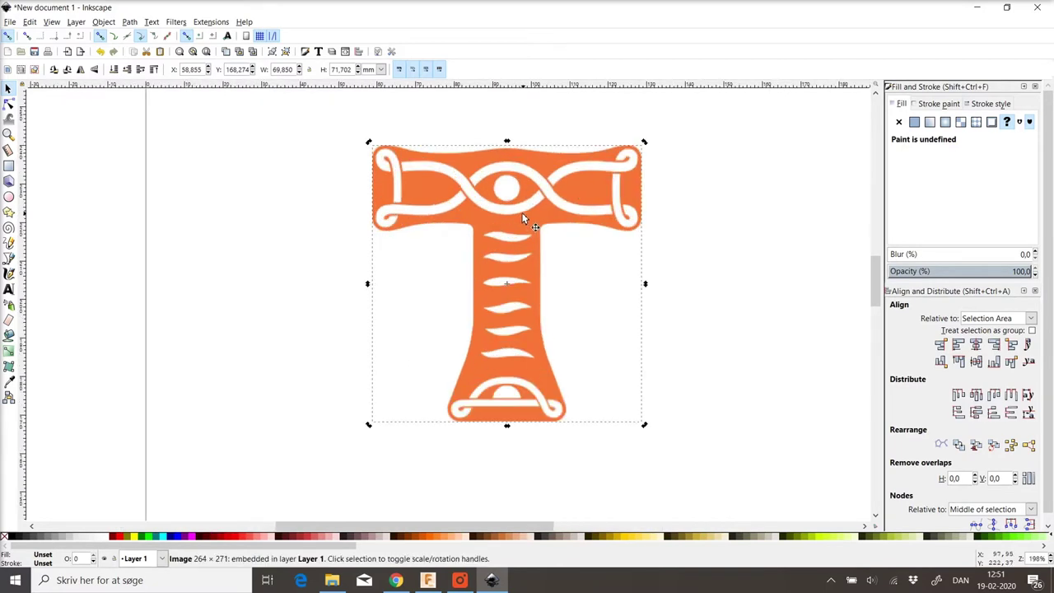
{"action": "left_click", "coordinate": [351, 212]}
{"action": "left_click", "coordinate": [430, 199]}
{"action": "left_click_drag", "start_coordinate": [645, 424], "coordinate": [656, 358]}
{"action": "key", "text": "ctrl+z"}
{"action": "left_click_drag", "start_coordinate": [644, 424], "coordinate": [627, 395]}
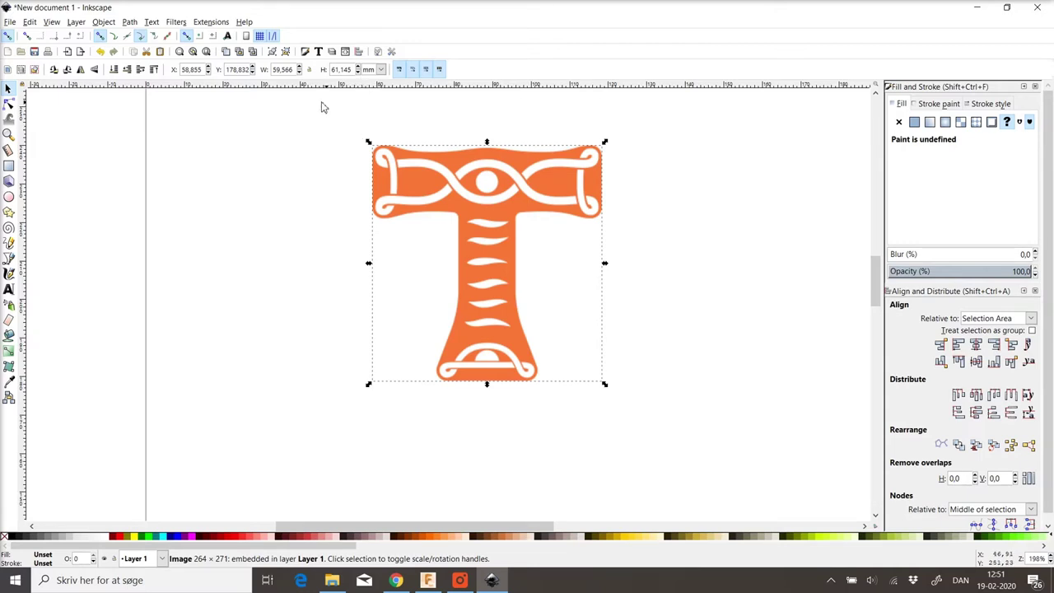
{"action": "left_click", "coordinate": [318, 150]}
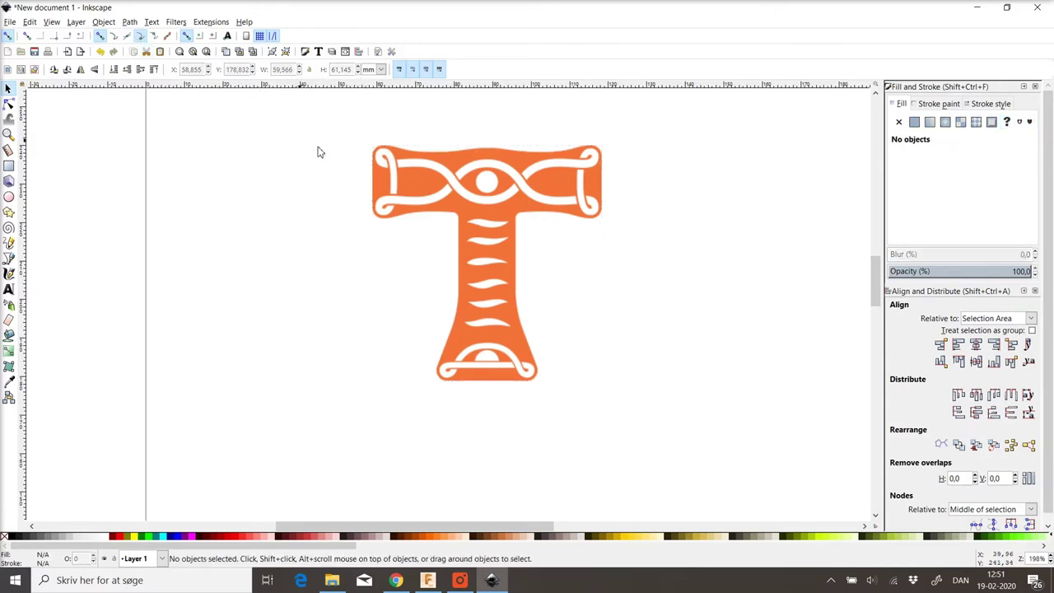
Trace the logo bitmap into a vector path using a single-scan brightness cutoff with threshold 0.700
{"action": "left_click", "coordinate": [407, 172]}
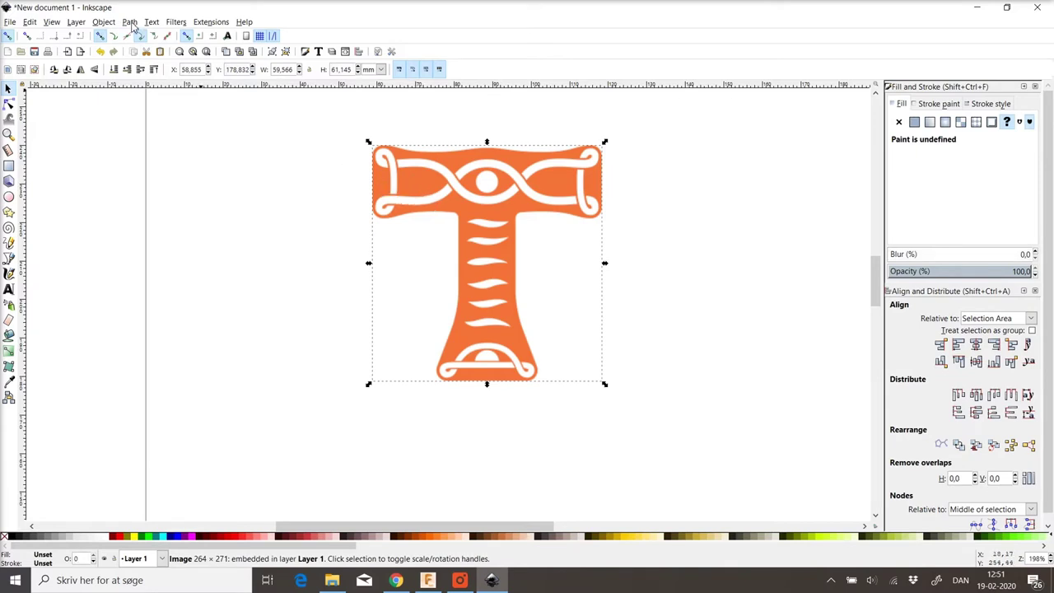
{"action": "left_click", "coordinate": [130, 23]}
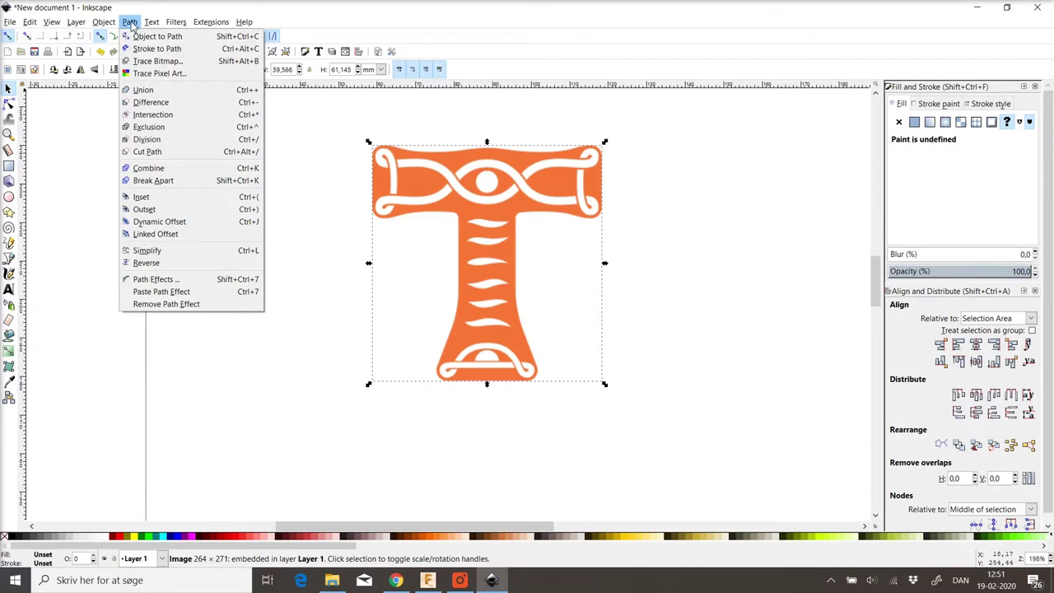
{"action": "left_click", "coordinate": [154, 62]}
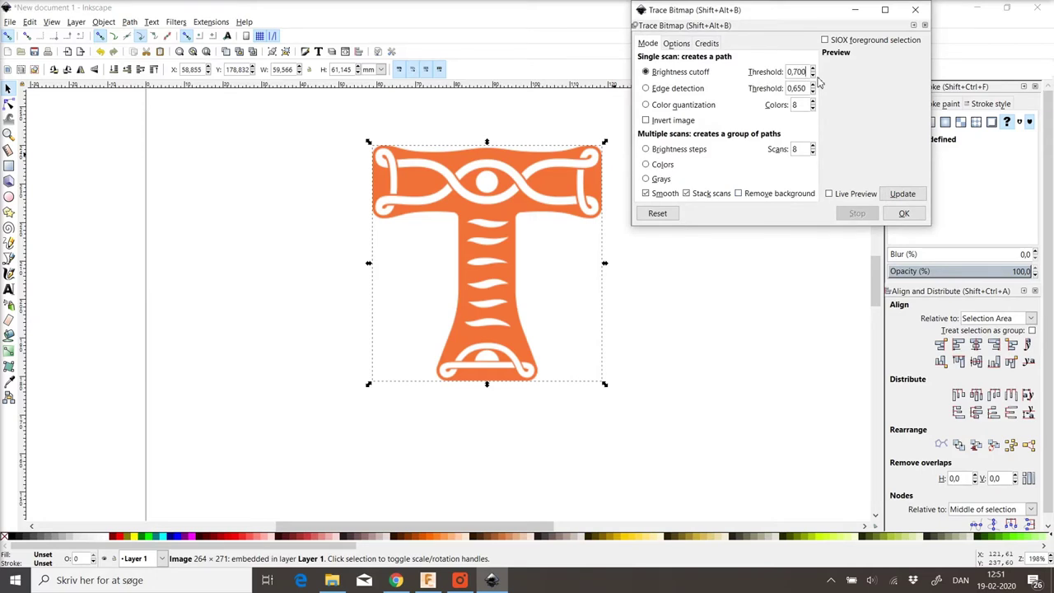
{"action": "left_click", "coordinate": [903, 213]}
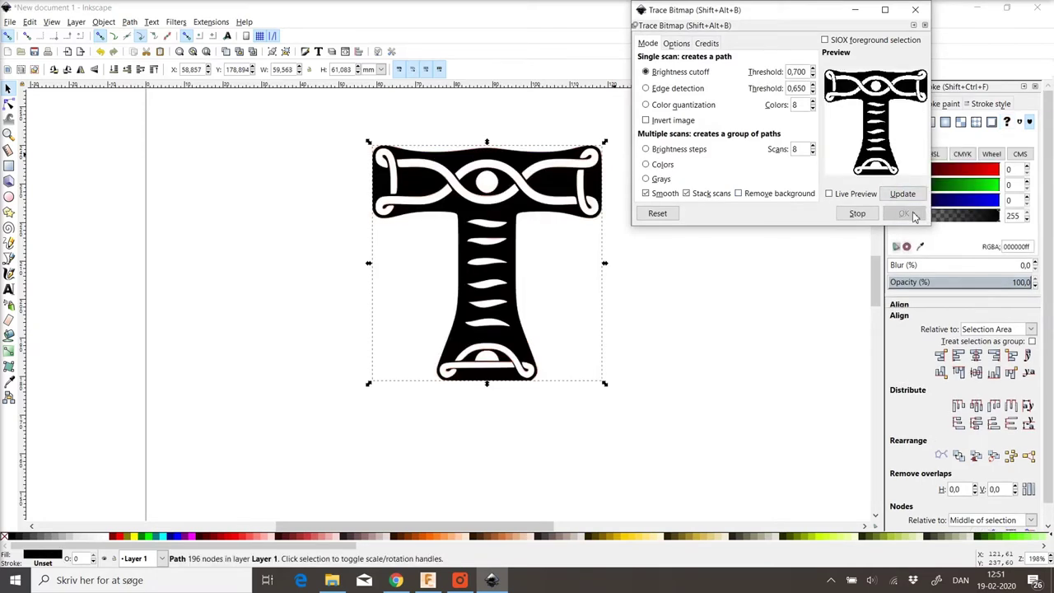
{"action": "left_click", "coordinate": [920, 10]}
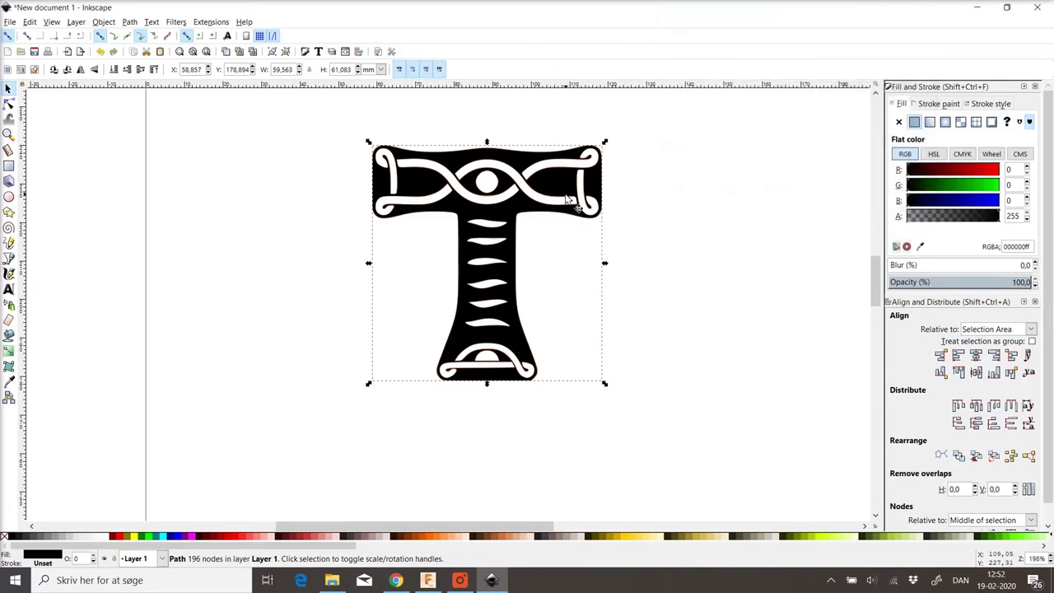
Move the traced black path about 4.5 mm right and 3.8 mm down, partly off the orange bitmap
{"action": "scroll", "coordinate": [576, 171], "scroll_direction": "up", "scroll_amount": 1}
{"action": "scroll", "coordinate": [576, 165], "scroll_direction": "up", "scroll_amount": 3}
{"action": "scroll", "coordinate": [755, 221], "scroll_direction": "up", "scroll_amount": 1}
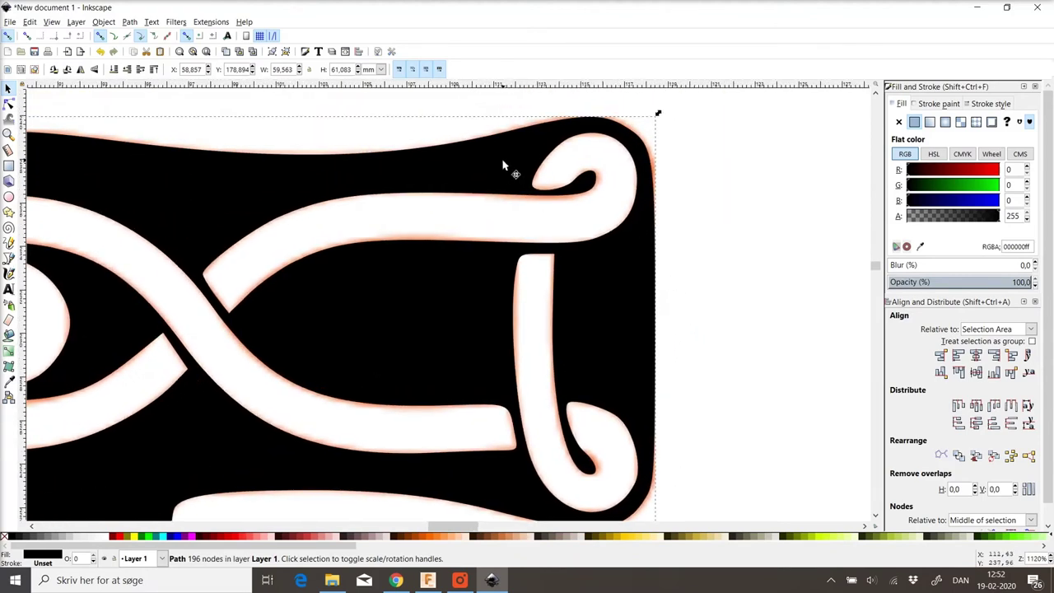
{"action": "mouse_move", "coordinate": [504, 165]}
{"action": "left_mouse_down"}
{"action": "mouse_move", "coordinate": [567, 221]}
{"action": "mouse_move", "coordinate": [708, 196]}
{"action": "mouse_move", "coordinate": [707, 182]}
{"action": "mouse_move", "coordinate": [580, 266]}
{"action": "left_mouse_up"}
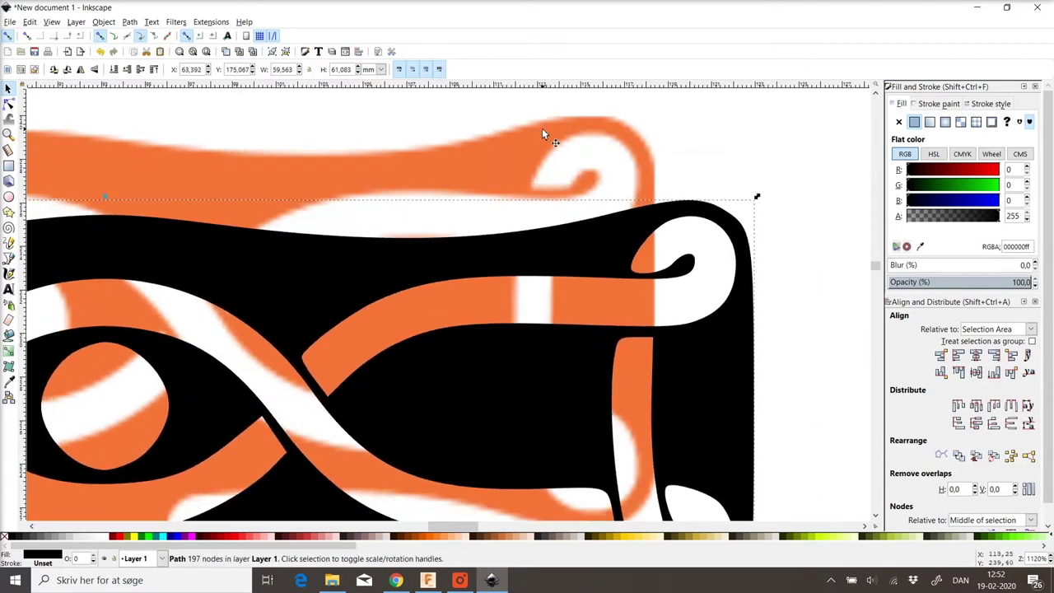
Delete the orange bitmap logo behind the traced black path
{"action": "scroll", "coordinate": [541, 144], "scroll_direction": "down", "scroll_amount": 5}
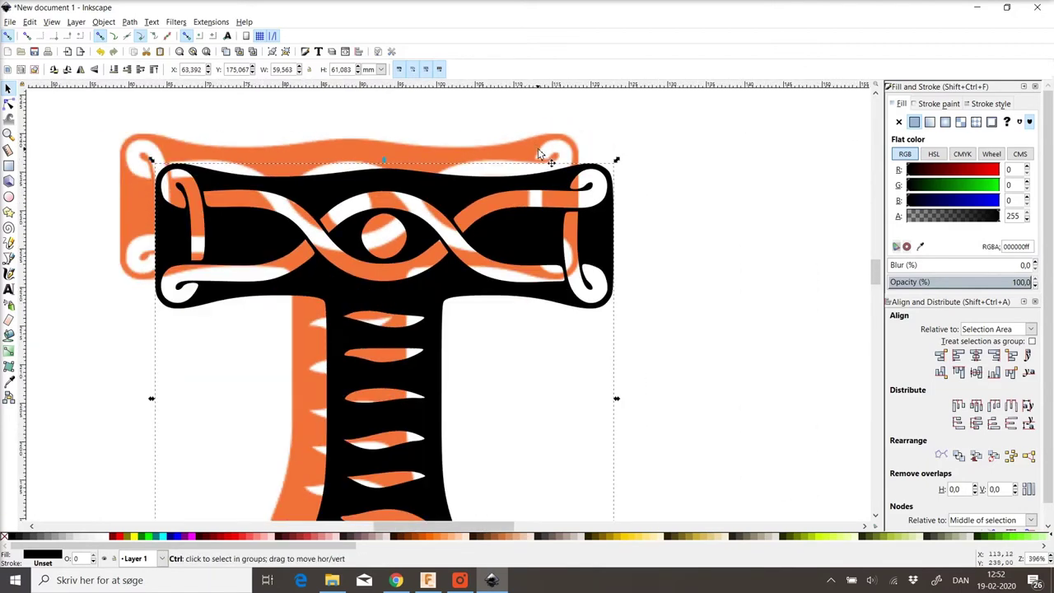
{"action": "scroll", "coordinate": [570, 211], "scroll_direction": "up", "scroll_amount": 4}
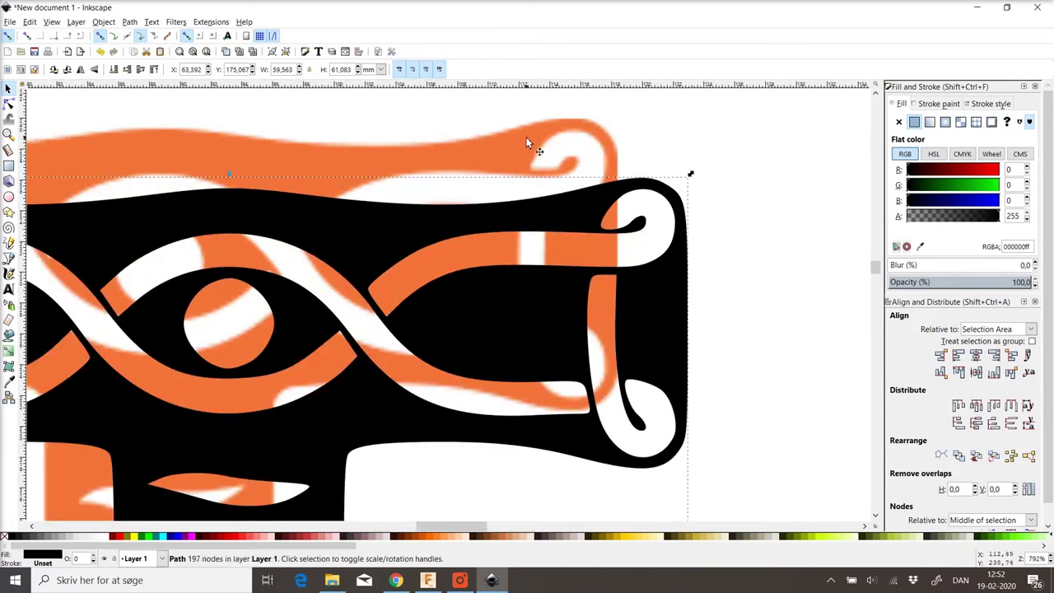
{"action": "left_click", "coordinate": [526, 137]}
{"action": "key", "text": "Delete"}
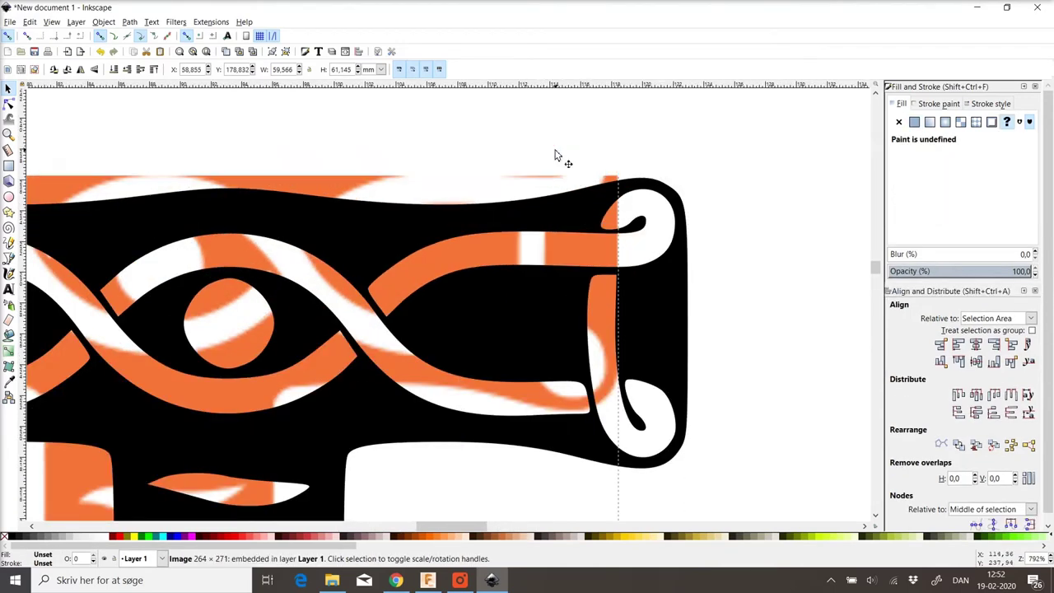
{"action": "scroll", "coordinate": [543, 197], "scroll_direction": "down", "scroll_amount": 2}
{"action": "scroll", "coordinate": [535, 222], "scroll_direction": "up", "scroll_amount": 4}
{"action": "scroll", "coordinate": [528, 221], "scroll_direction": "down", "scroll_amount": 3}
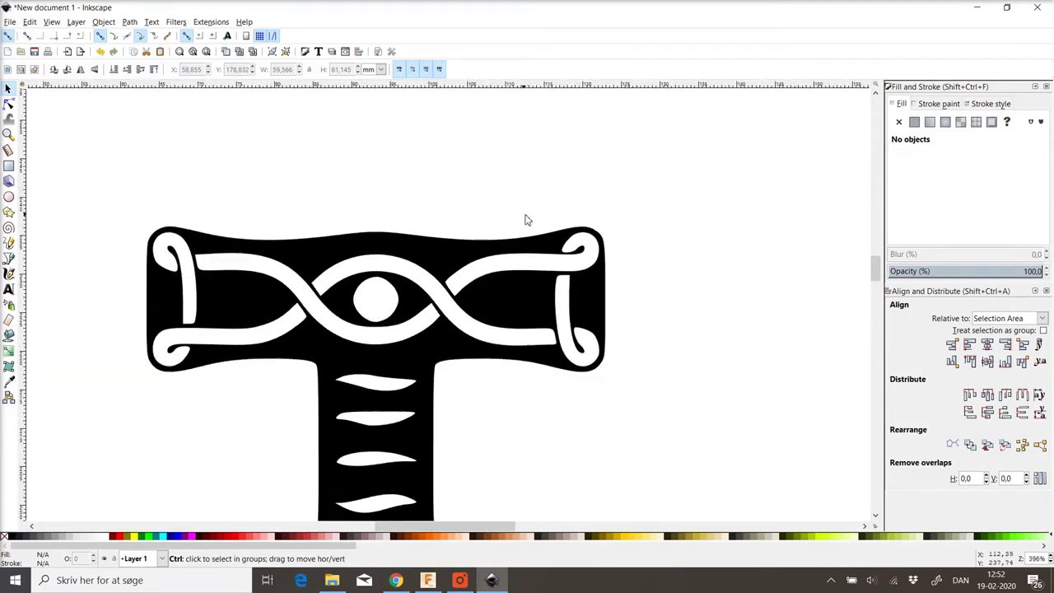
Select the nodes at the left end of the T's crossbar and move them about 0.2 mm right and 0.6 mm down
{"action": "left_click", "coordinate": [403, 243]}
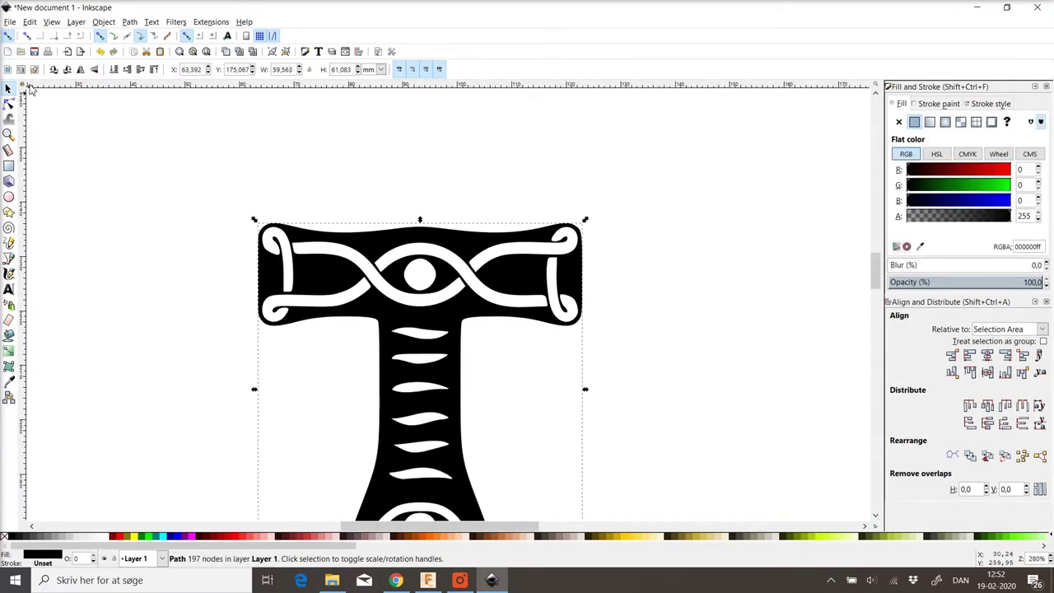
{"action": "left_click", "coordinate": [9, 104]}
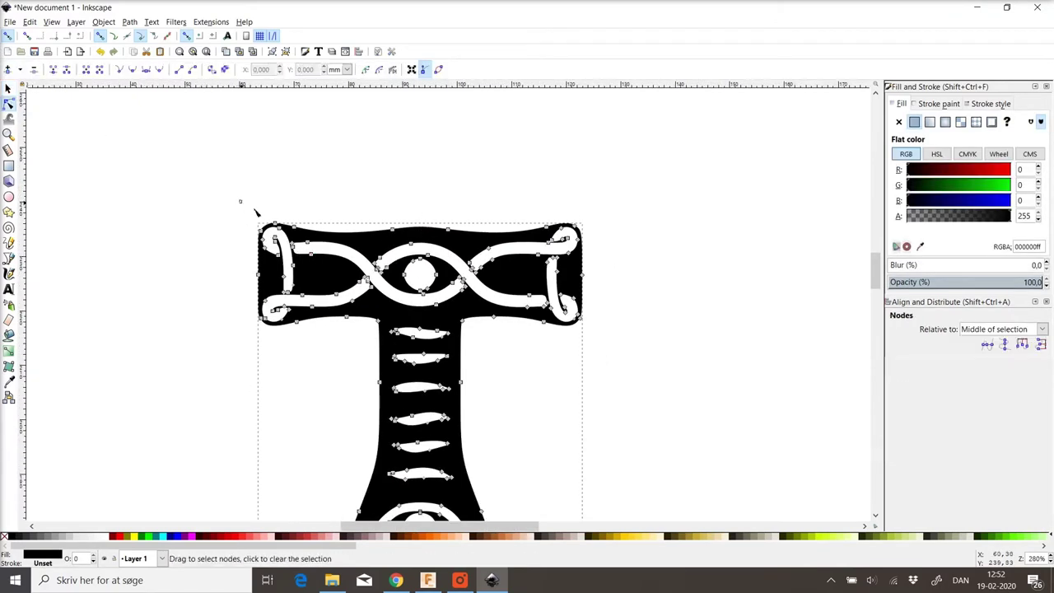
{"action": "left_click_drag", "start_coordinate": [240, 200], "coordinate": [351, 369]}
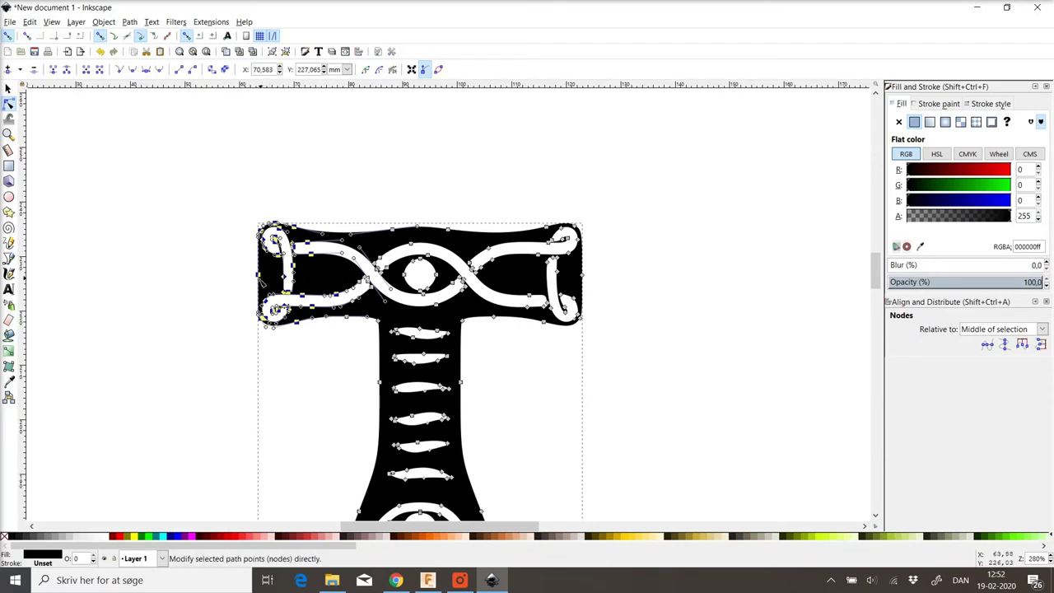
{"action": "mouse_move", "coordinate": [261, 283]}
{"action": "left_mouse_down"}
{"action": "mouse_move", "coordinate": [200, 272]}
{"action": "mouse_move", "coordinate": [183, 249]}
{"action": "mouse_move", "coordinate": [210, 241]}
{"action": "mouse_move", "coordinate": [247, 313]}
{"action": "mouse_move", "coordinate": [280, 257]}
{"action": "mouse_move", "coordinate": [191, 251]}
{"action": "mouse_move", "coordinate": [245, 247]}
{"action": "mouse_move", "coordinate": [261, 283]}
{"action": "left_mouse_up"}
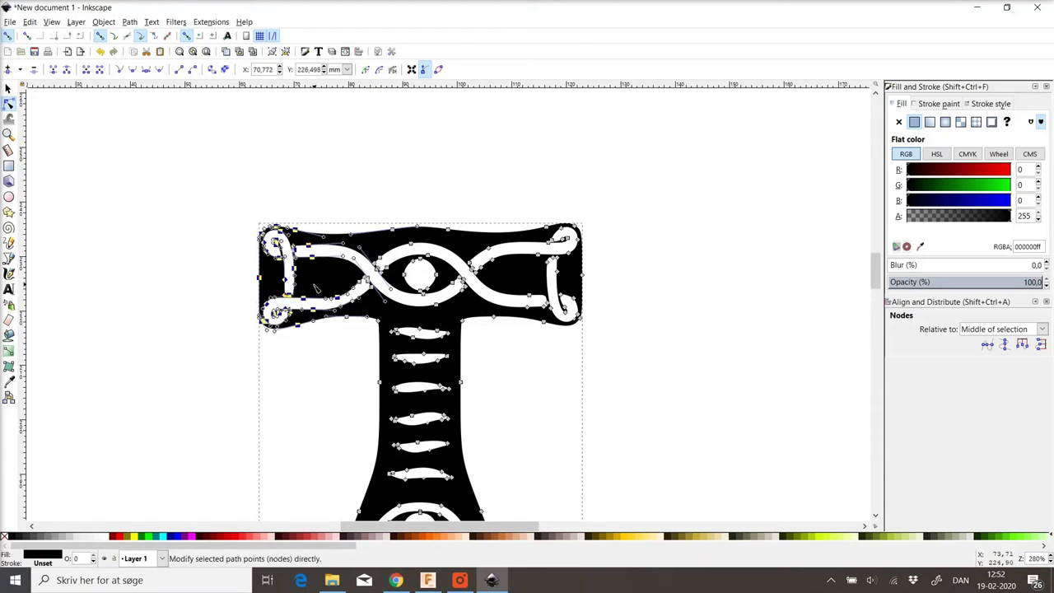
Undo the node move and the deletion of the orange bitmap
{"action": "key", "text": "ctrl+z"}
{"action": "key", "text": "ctrl+z"}
{"action": "key", "text": "ctrl+z"}
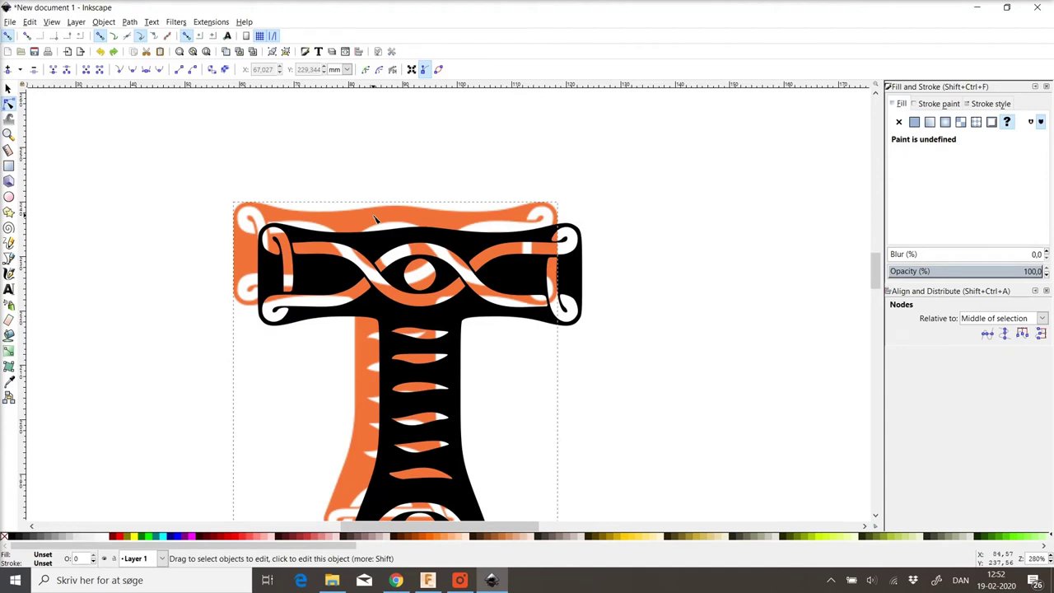
Remove the orange bitmap from the page again and select the traced black path
{"action": "key", "text": "s"}
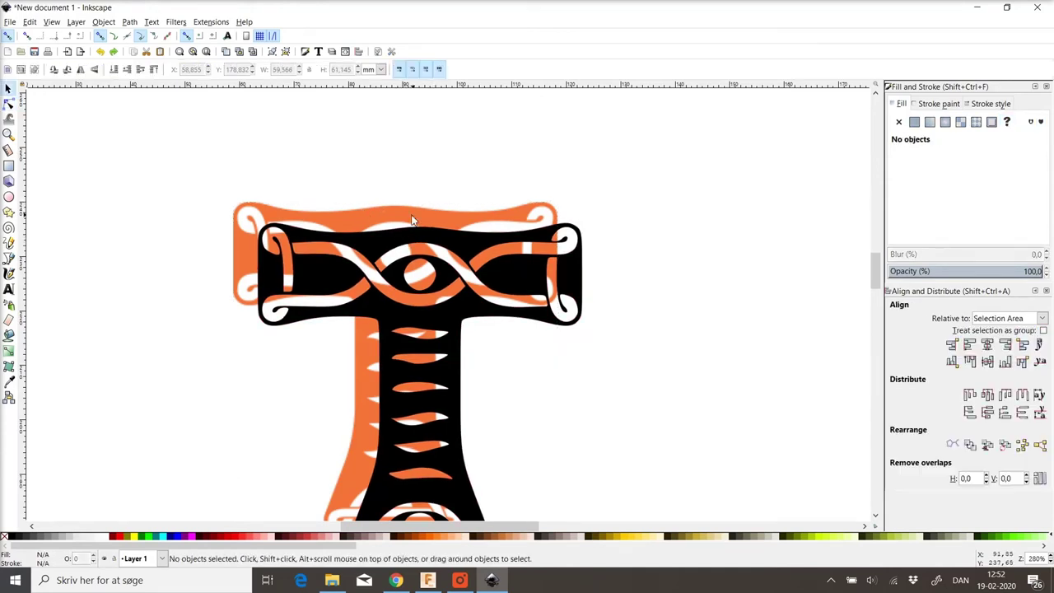
{"action": "left_click", "coordinate": [410, 222]}
{"action": "key", "text": "Delete"}
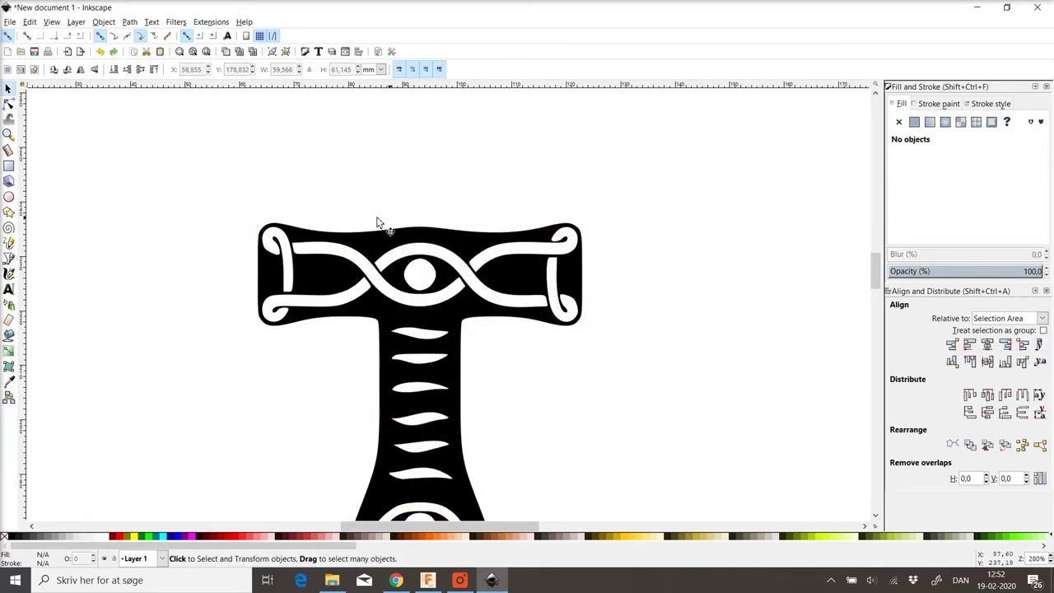
{"action": "left_click", "coordinate": [321, 245]}
{"action": "scroll", "coordinate": [283, 243], "scroll_direction": "up", "scroll_amount": 1}
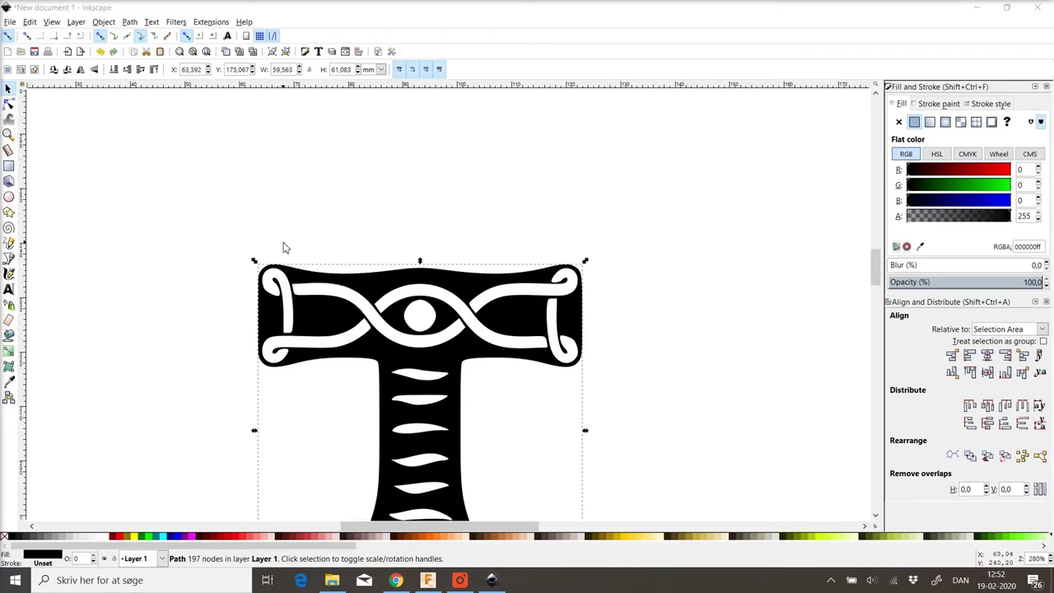
Reshape the crossbar's upper edge beside its left scroll by raising a node about 0.9 mm and swinging its curve handle upward
{"action": "scroll", "coordinate": [247, 231], "scroll_direction": "down", "scroll_amount": 1}
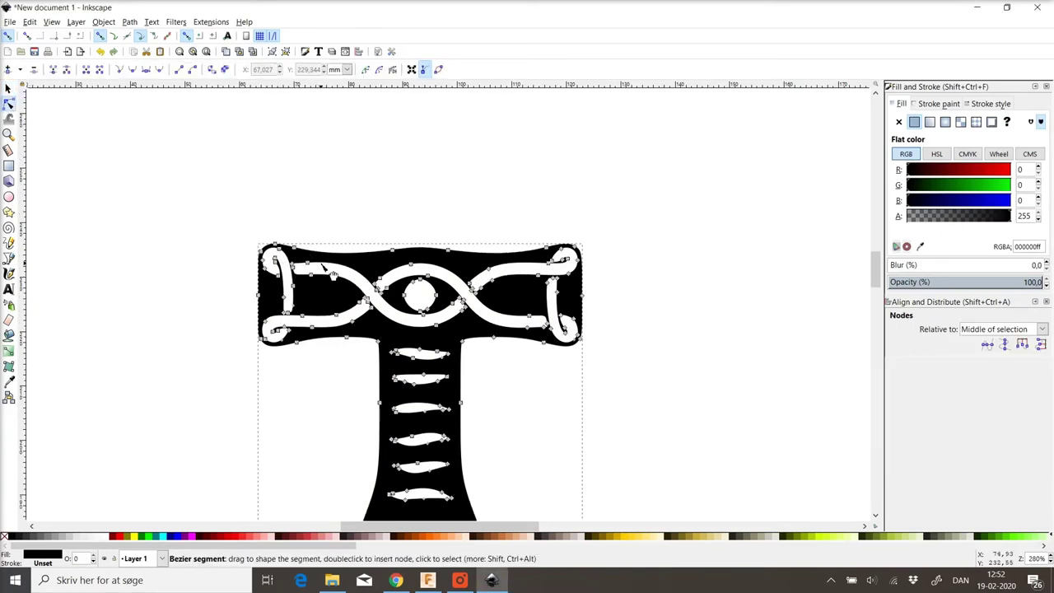
{"action": "scroll", "coordinate": [285, 271], "scroll_direction": "up", "scroll_amount": 1}
{"action": "scroll", "coordinate": [285, 271], "scroll_direction": "down", "scroll_amount": 1}
{"action": "scroll", "coordinate": [282, 315], "scroll_direction": "down", "scroll_amount": 1}
{"action": "scroll", "coordinate": [284, 272], "scroll_direction": "up", "scroll_amount": 5}
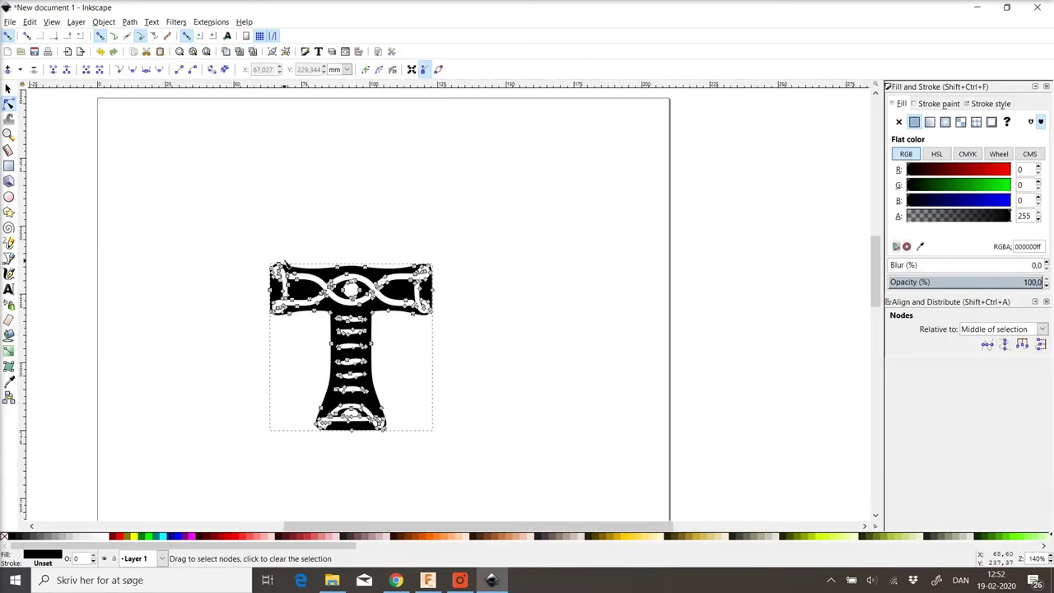
{"action": "mouse_move", "coordinate": [287, 299]}
{"action": "left_mouse_down"}
{"action": "mouse_move", "coordinate": [312, 224]}
{"action": "mouse_move", "coordinate": [405, 321]}
{"action": "mouse_move", "coordinate": [409, 257]}
{"action": "mouse_move", "coordinate": [293, 280]}
{"action": "left_mouse_up"}
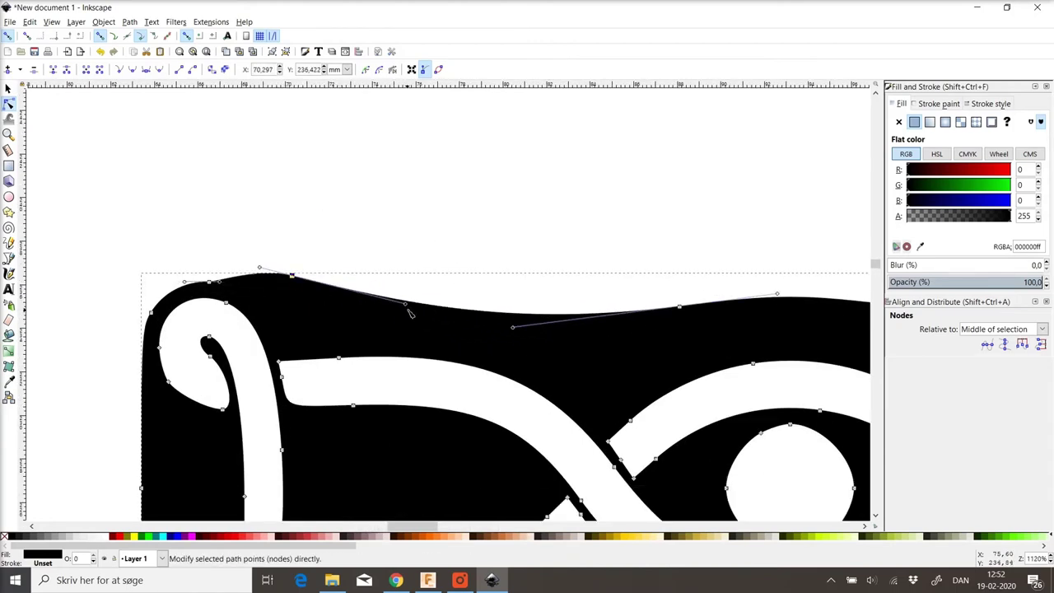
{"action": "left_click_drag", "start_coordinate": [405, 304], "coordinate": [412, 228]}
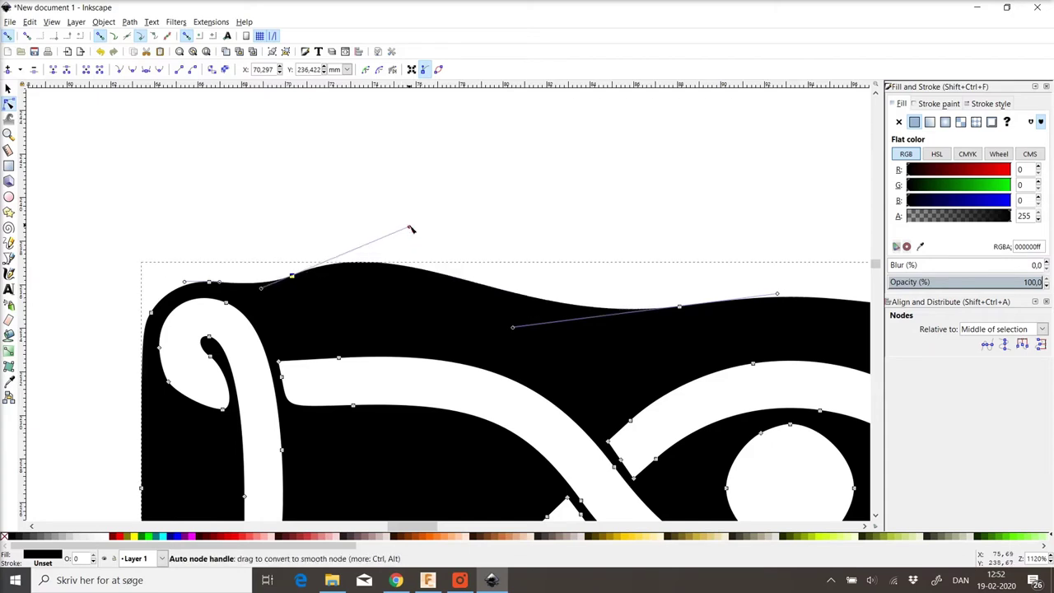
Undo the node and curve handle edits on the crossbar as well as the bitmap deletion
{"action": "key", "text": "ctrl+z"}
{"action": "key", "text": "ctrl+z"}
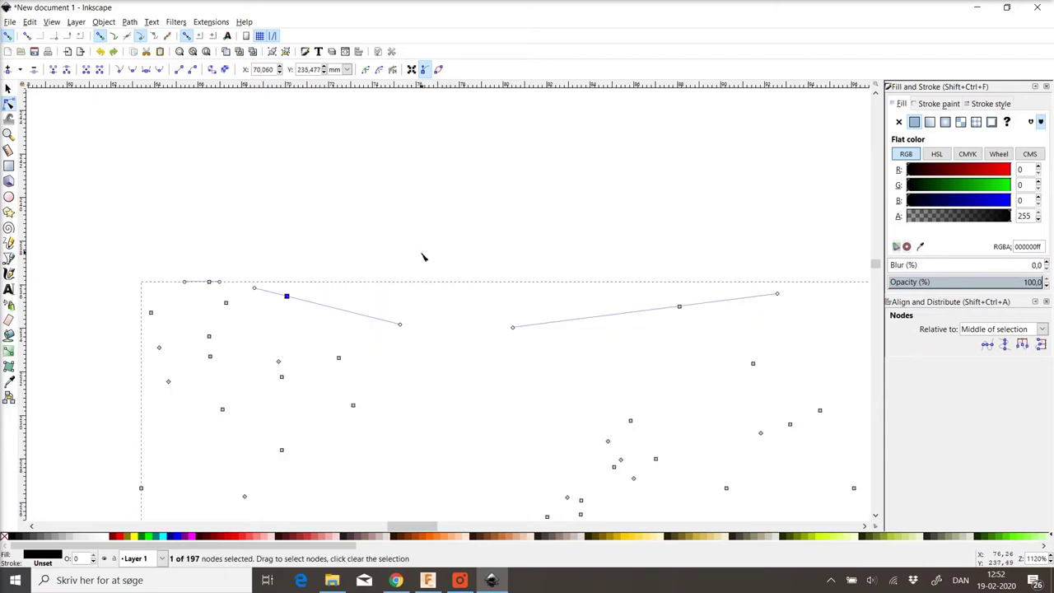
{"action": "left_click", "coordinate": [414, 228]}
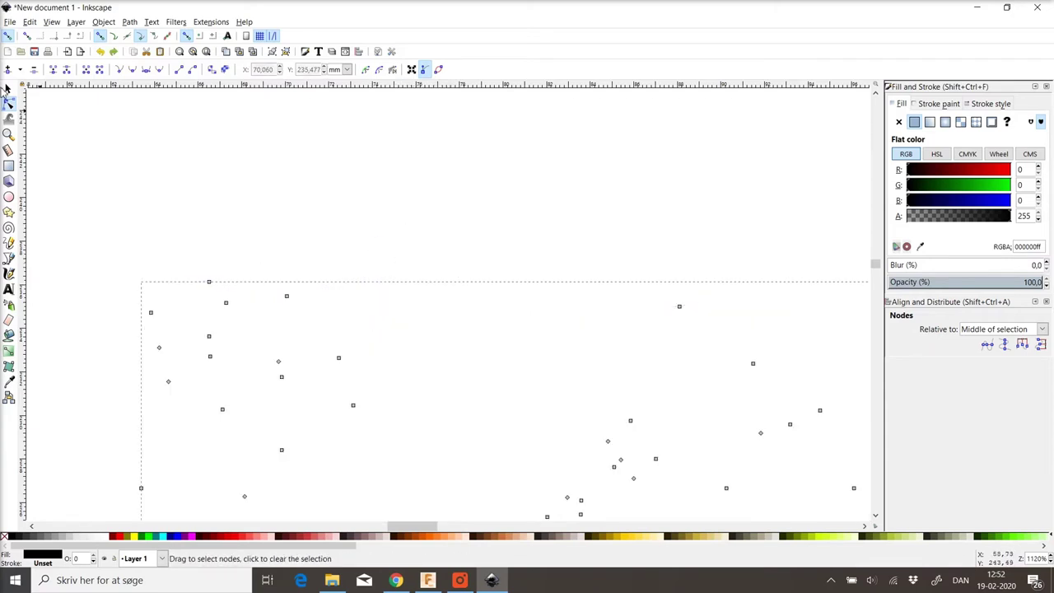
Delete the embedded orange bitmap, keeping only the traced black T path on the page
{"action": "left_click", "coordinate": [8, 88]}
{"action": "scroll", "coordinate": [420, 259], "scroll_direction": "up", "scroll_amount": 1}
{"action": "scroll", "coordinate": [421, 258], "scroll_direction": "down", "scroll_amount": 2}
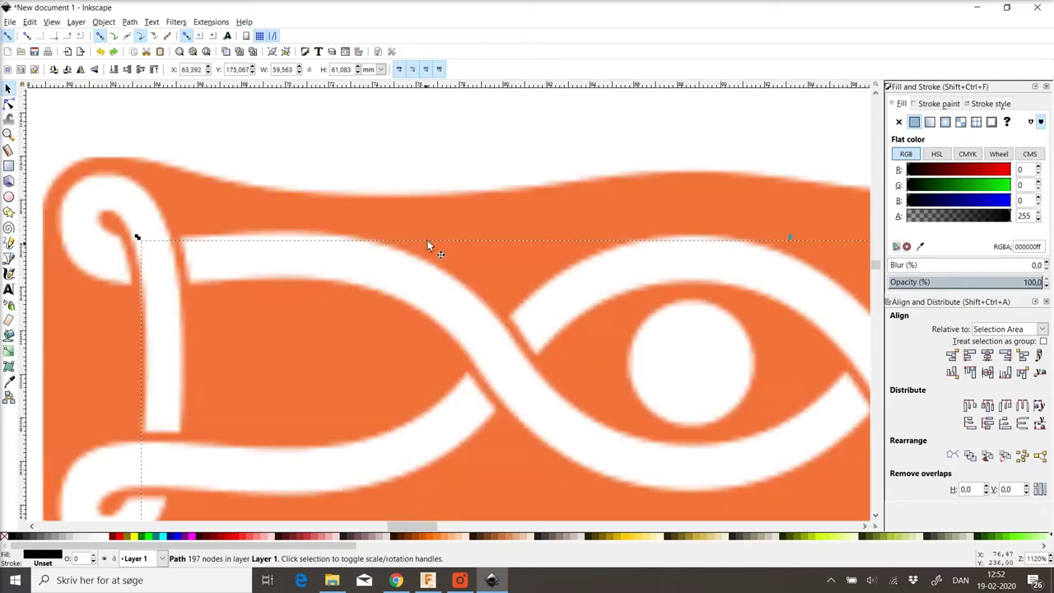
{"action": "left_click", "coordinate": [439, 227]}
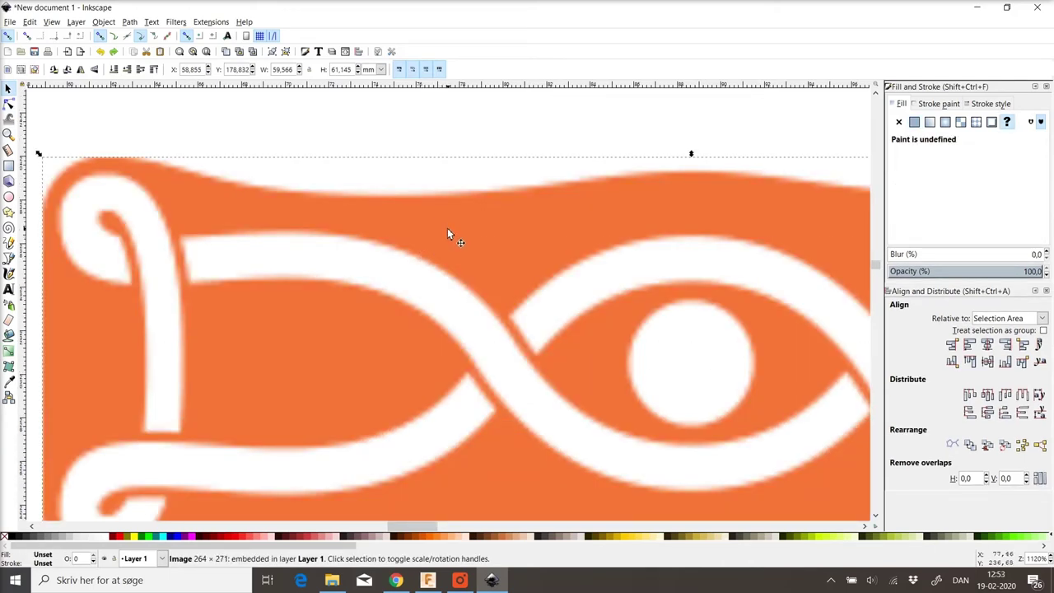
{"action": "key", "text": "Delete"}
{"action": "scroll", "coordinate": [430, 237], "scroll_direction": "down", "scroll_amount": 2}
{"action": "scroll", "coordinate": [430, 237], "scroll_direction": "down", "scroll_amount": 4}
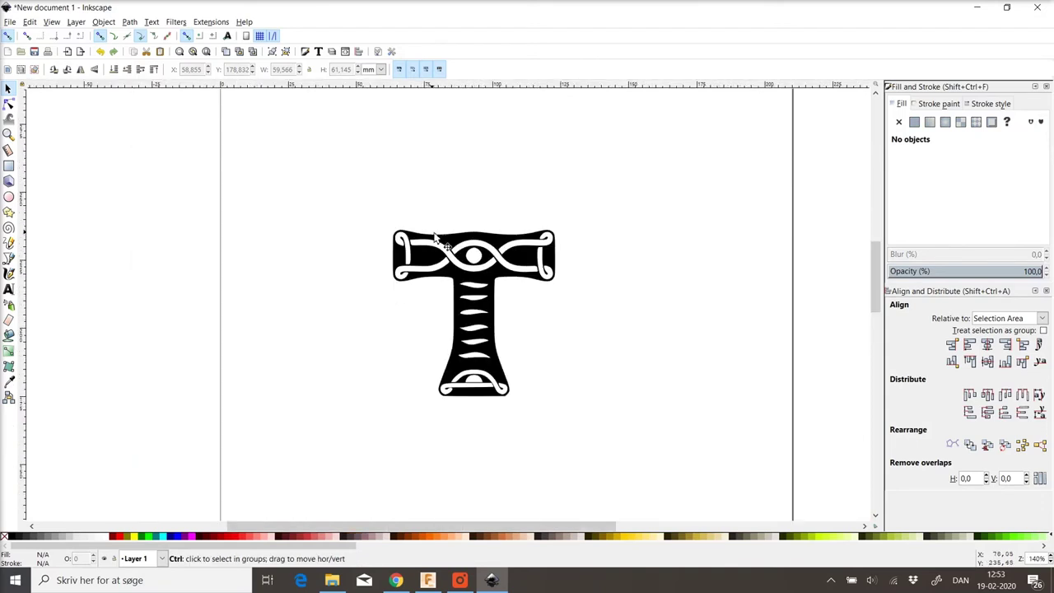
{"action": "scroll", "coordinate": [470, 244], "scroll_direction": "up", "scroll_amount": 2}
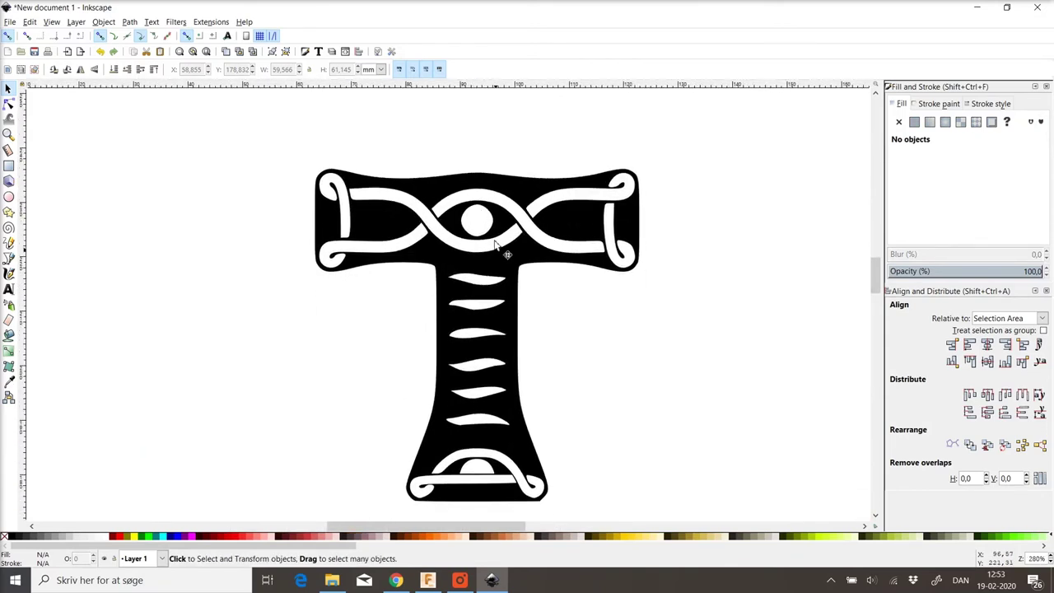
Save the traced T to the desktop as T1 in Desktop Cutting Plotter (AutoCAD DXF R14) format with the default export options
{"action": "left_click", "coordinate": [385, 190]}
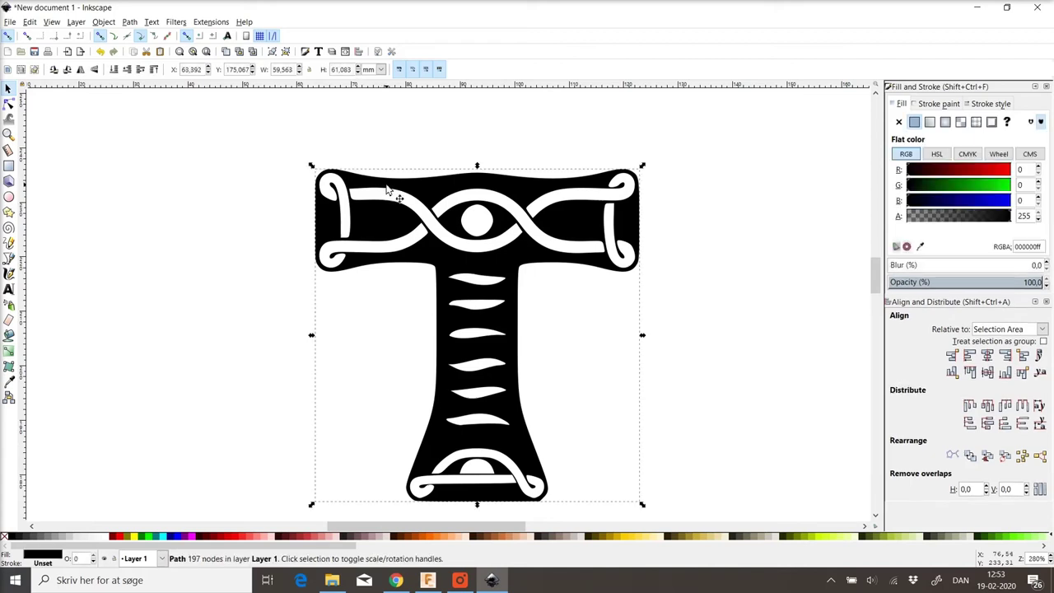
{"action": "left_click", "coordinate": [10, 22]}
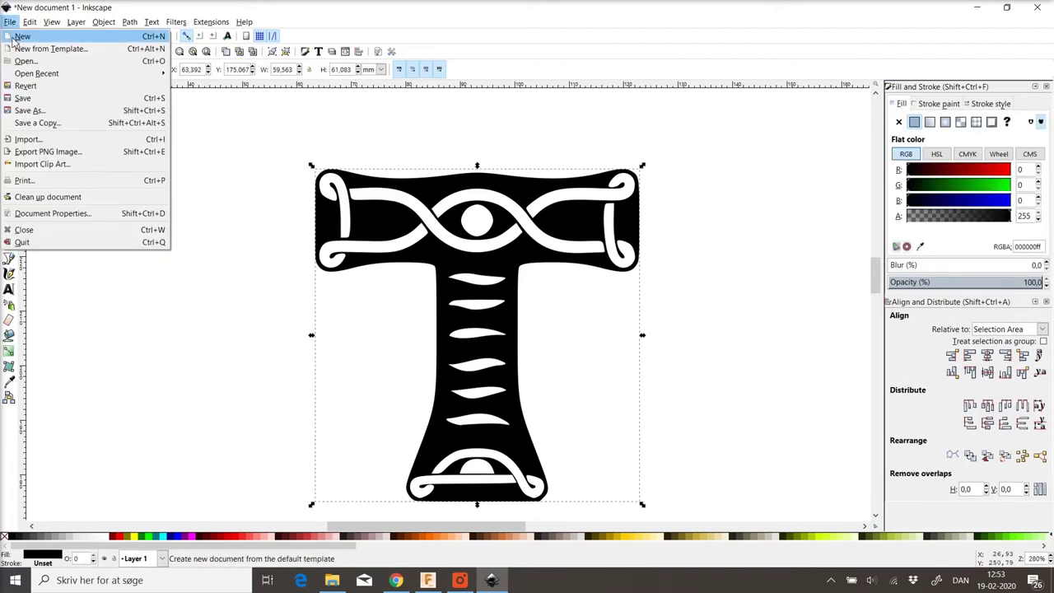
{"action": "left_click", "coordinate": [36, 112]}
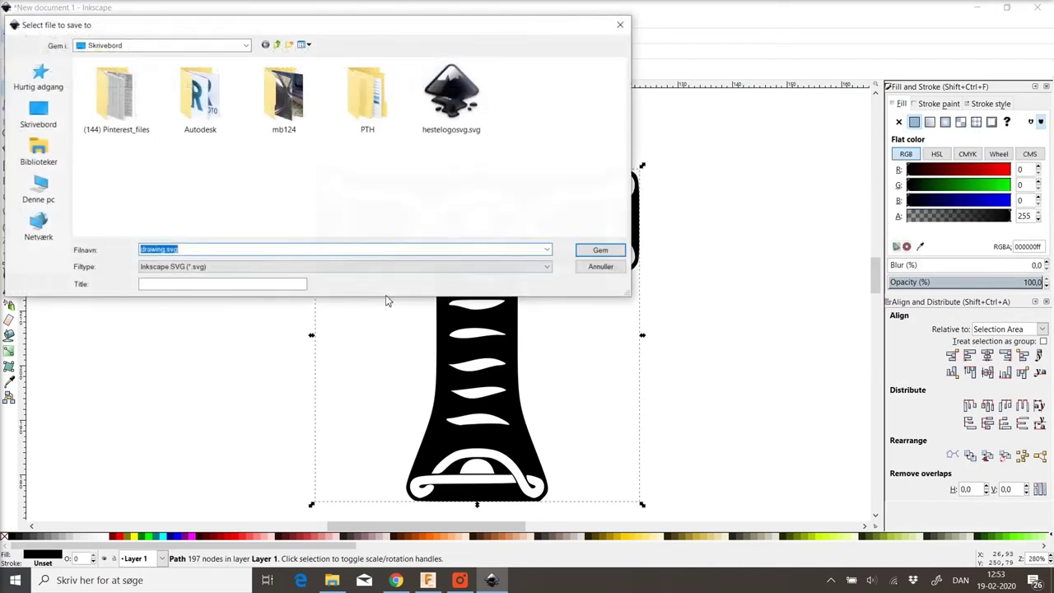
{"action": "left_click", "coordinate": [543, 267]}
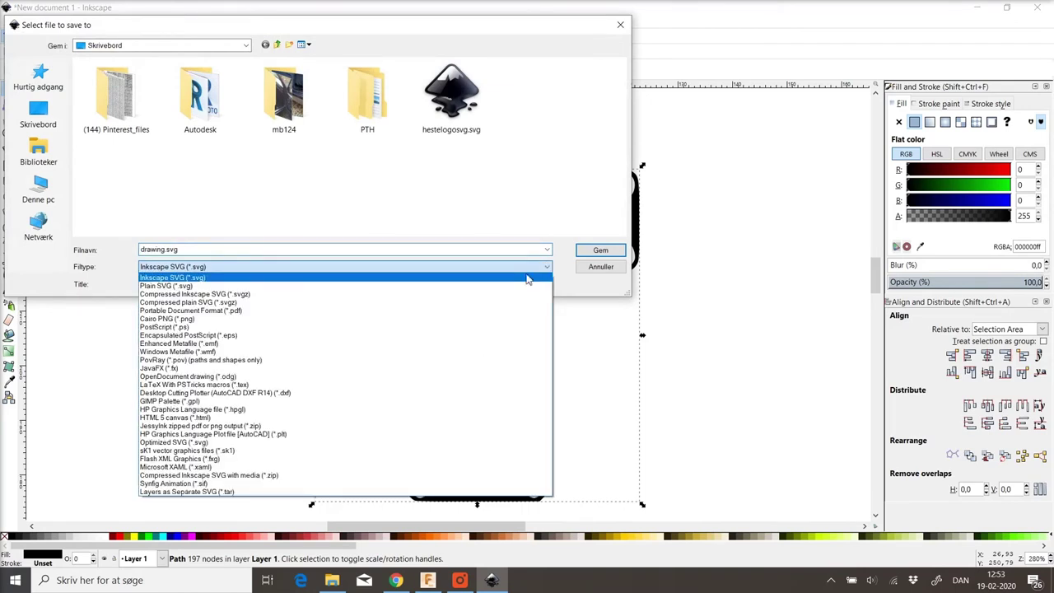
{"action": "left_click", "coordinate": [341, 393]}
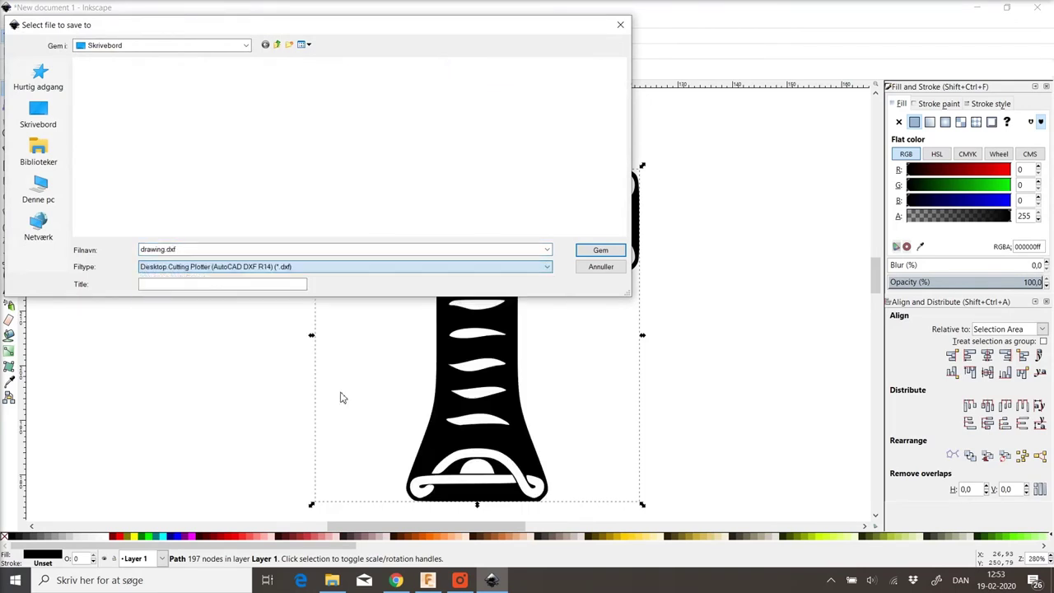
{"action": "double_click", "coordinate": [232, 249]}
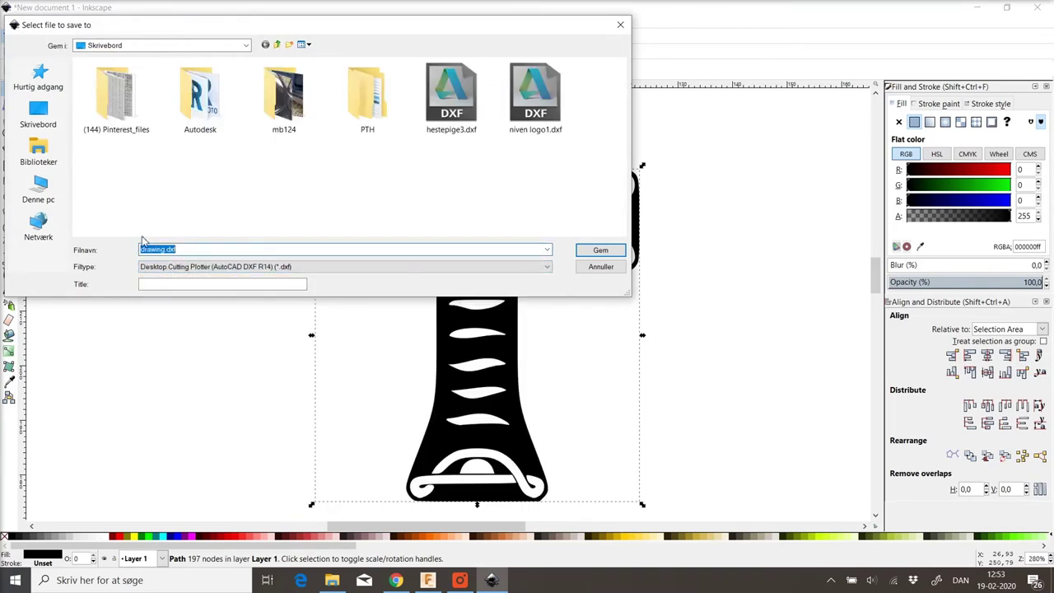
{"action": "type", "text": "T1"}
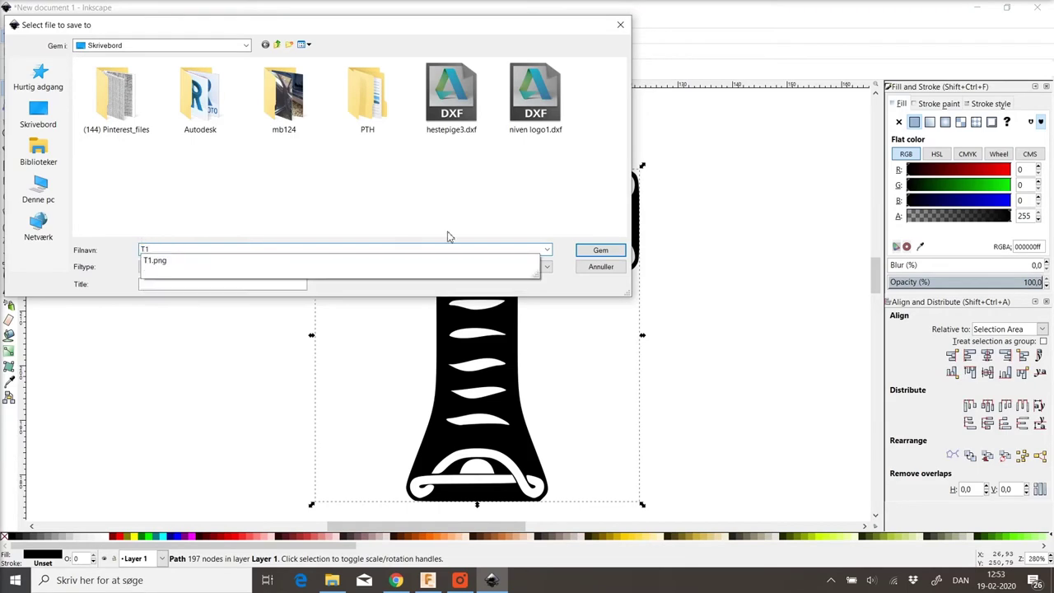
{"action": "left_click", "coordinate": [601, 250]}
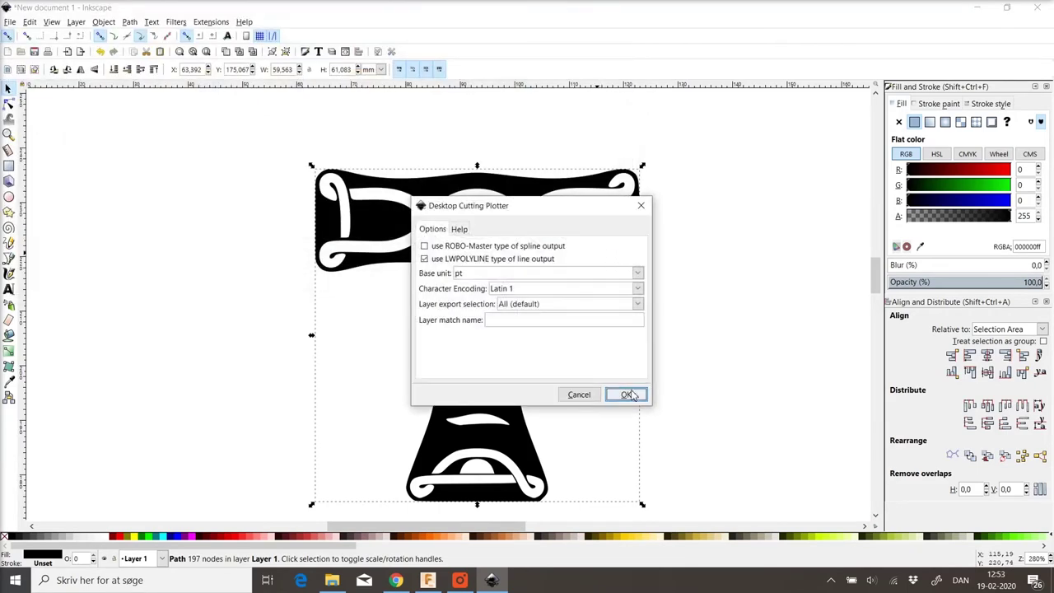
{"action": "left_click", "coordinate": [624, 391]}
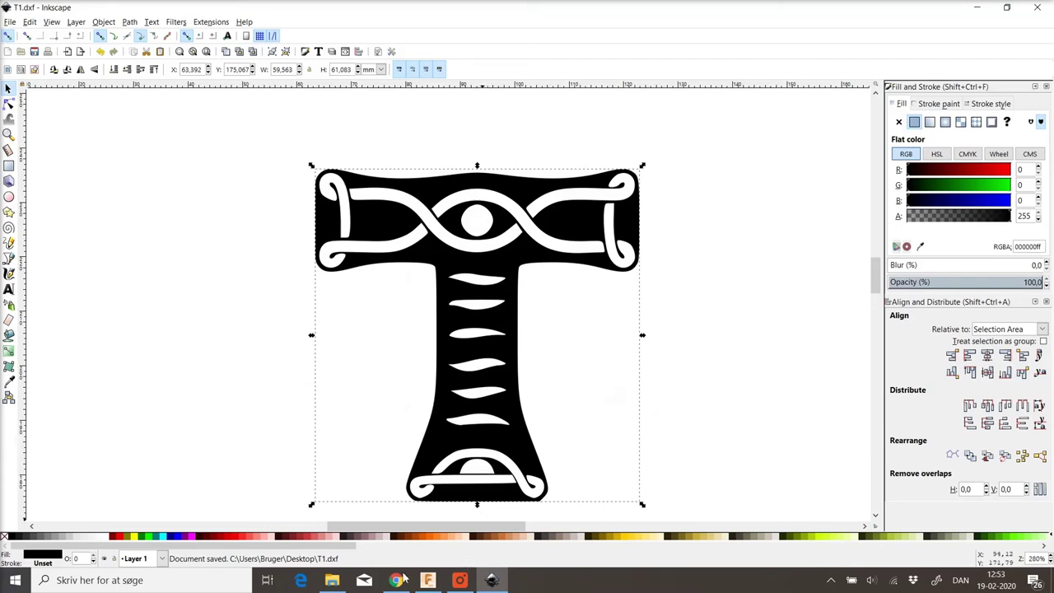
Minimize Inkscape, search Windows for RDWorksV8 and launch it
{"action": "left_click", "coordinate": [978, 9]}
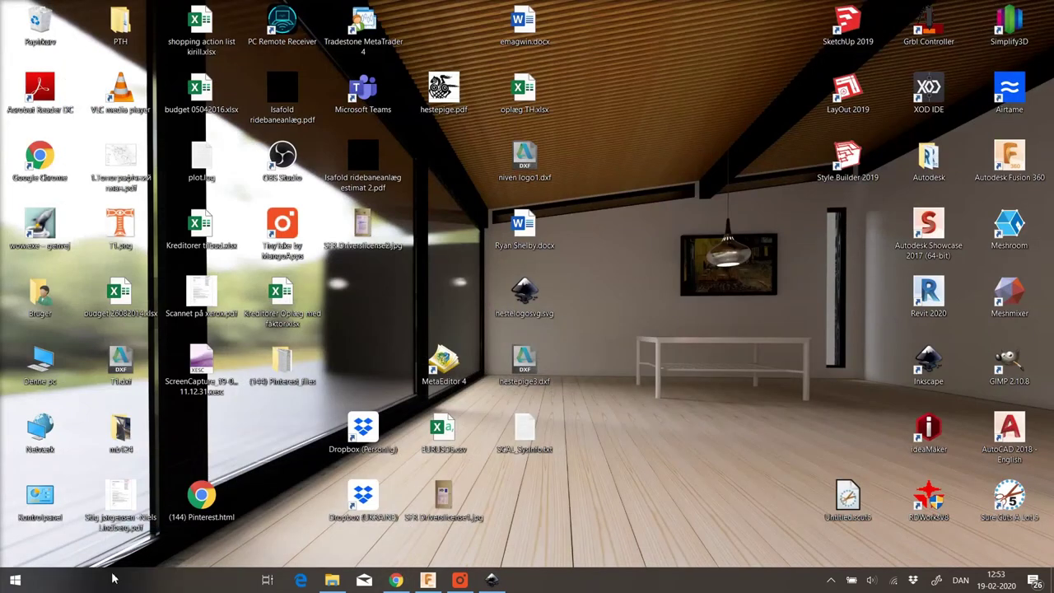
{"action": "left_click", "coordinate": [113, 580]}
{"action": "type", "text": "rd"}
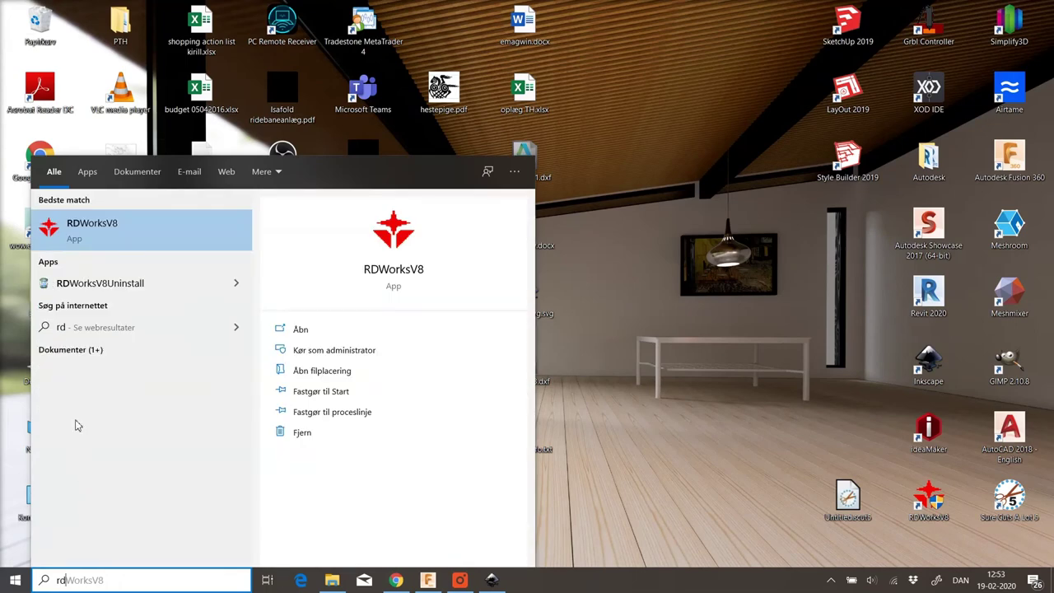
{"action": "left_click", "coordinate": [105, 245]}
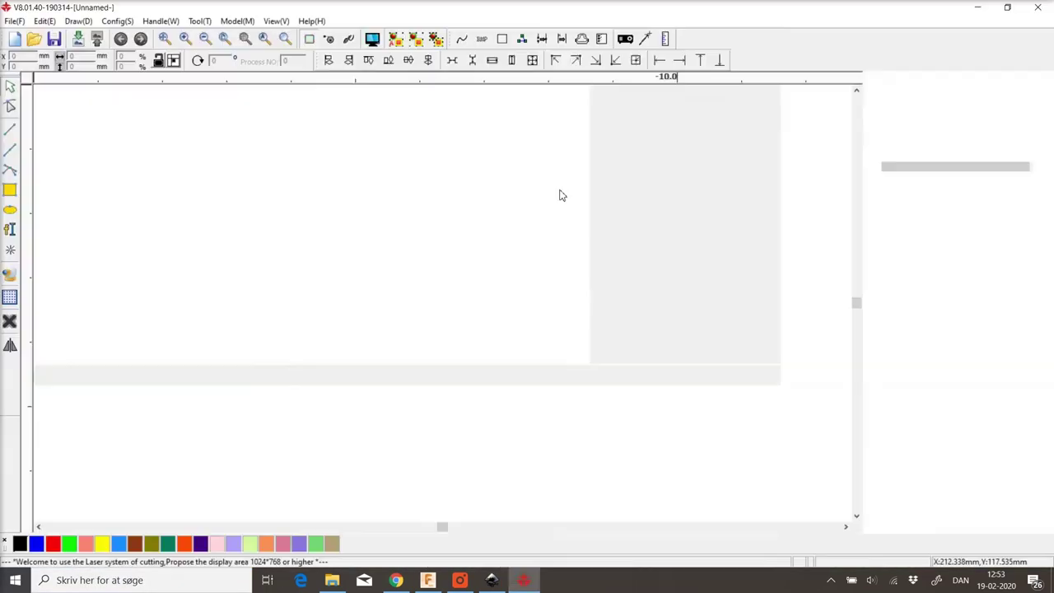
Import the T1.dxf file from the desktop into the RDWorksV8 drawing
{"action": "left_click", "coordinate": [13, 21]}
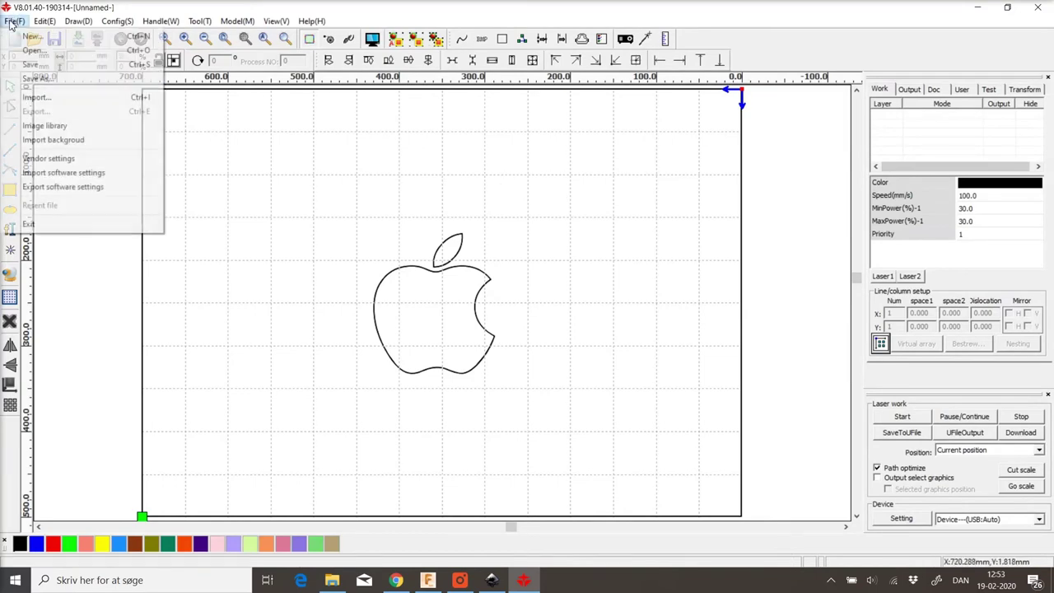
{"action": "left_click", "coordinate": [40, 97]}
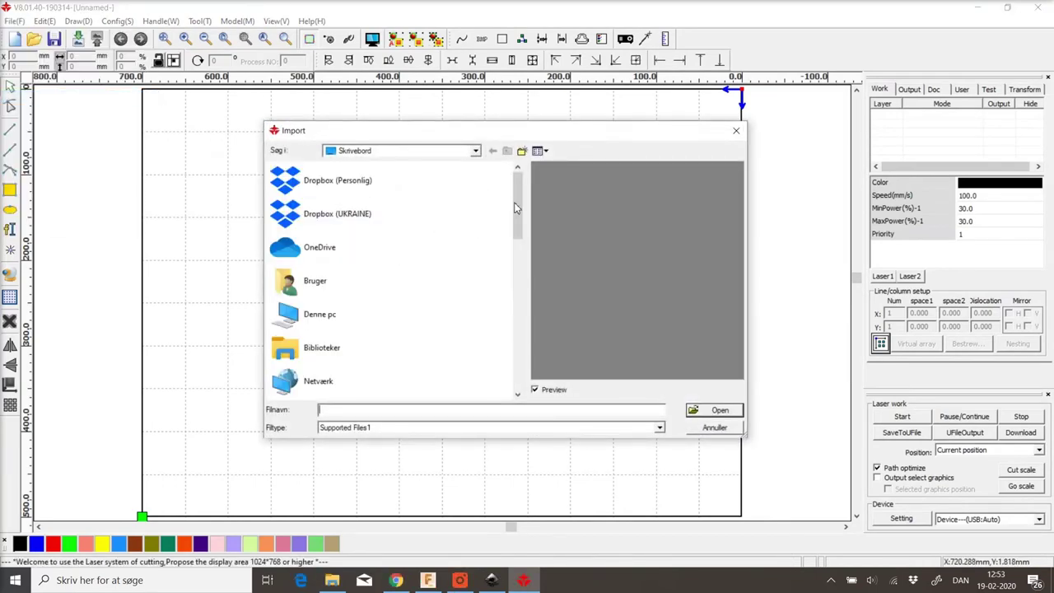
{"action": "left_click_drag", "start_coordinate": [514, 208], "coordinate": [516, 354]}
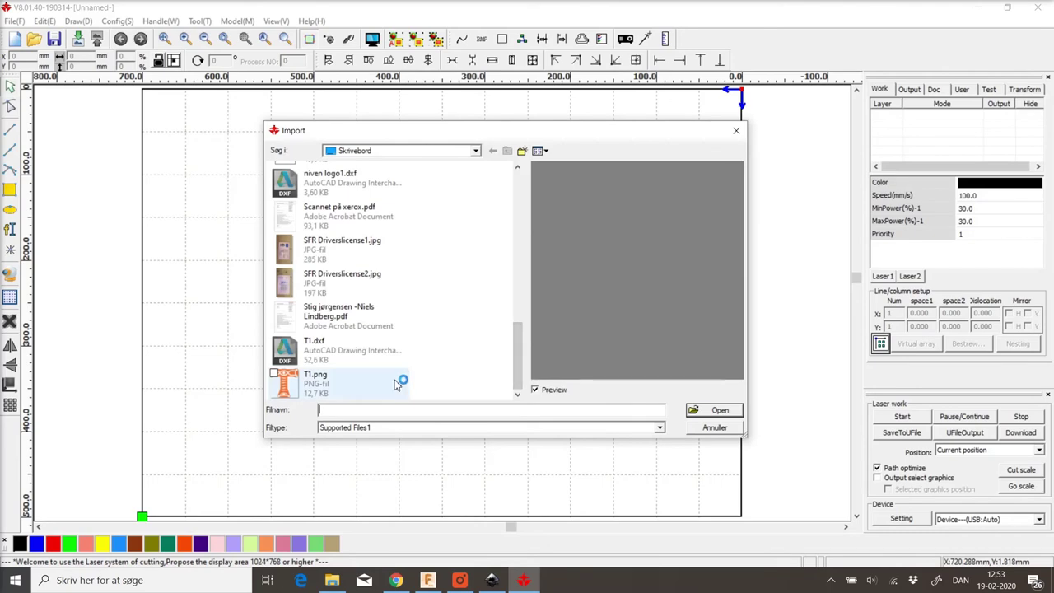
{"action": "left_click", "coordinate": [354, 350]}
{"action": "left_click", "coordinate": [718, 410]}
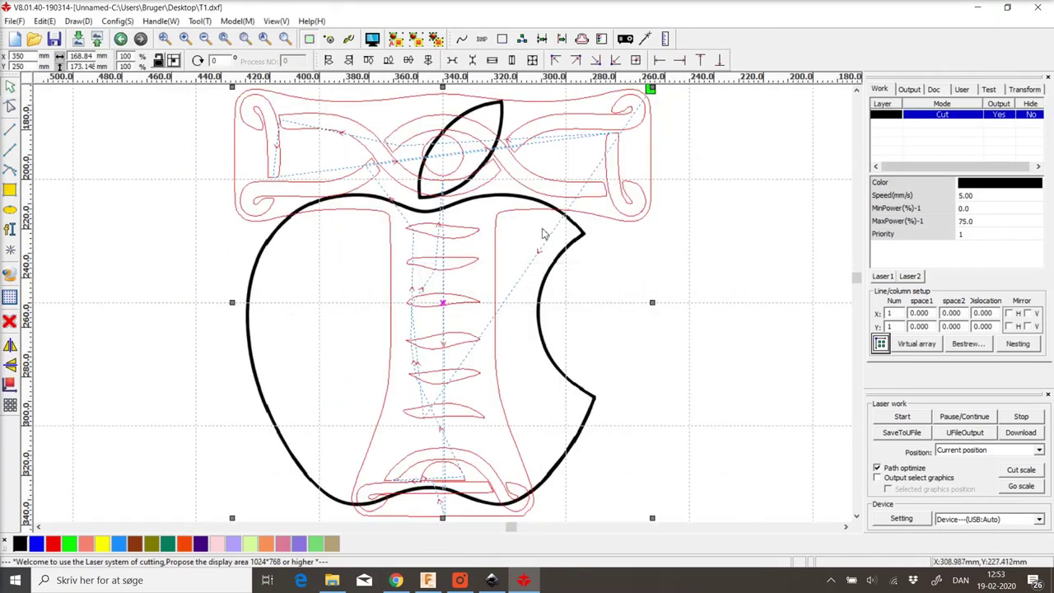
Align the imported T to the work area's top-right corner at the origin, clear of the apple outline, and deselect it
{"action": "scroll", "coordinate": [710, 219], "scroll_direction": "down", "scroll_amount": 2}
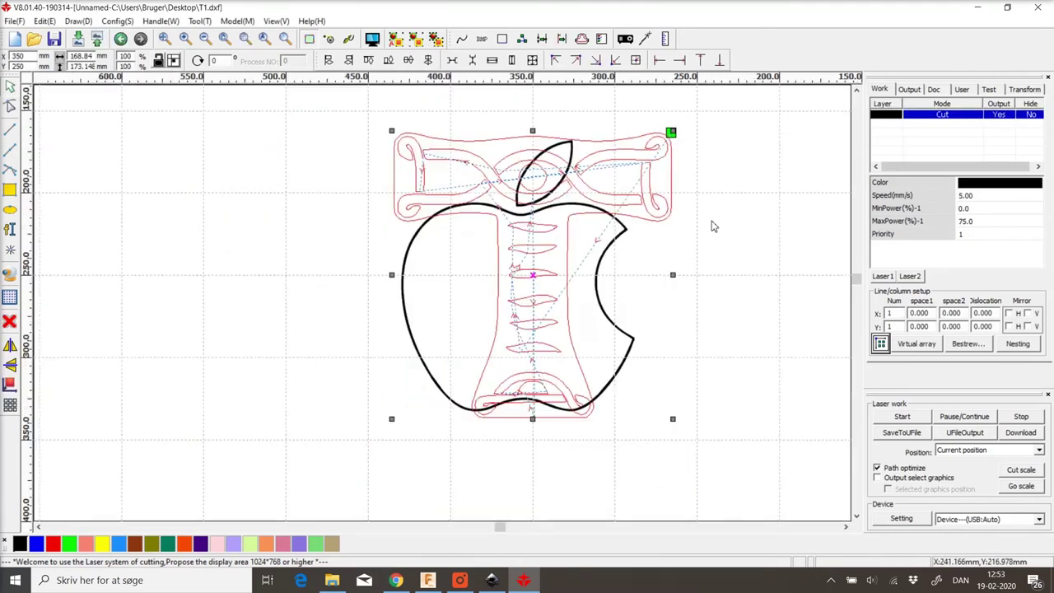
{"action": "left_click", "coordinate": [576, 62]}
{"action": "scroll", "coordinate": [729, 195], "scroll_direction": "down", "scroll_amount": 2}
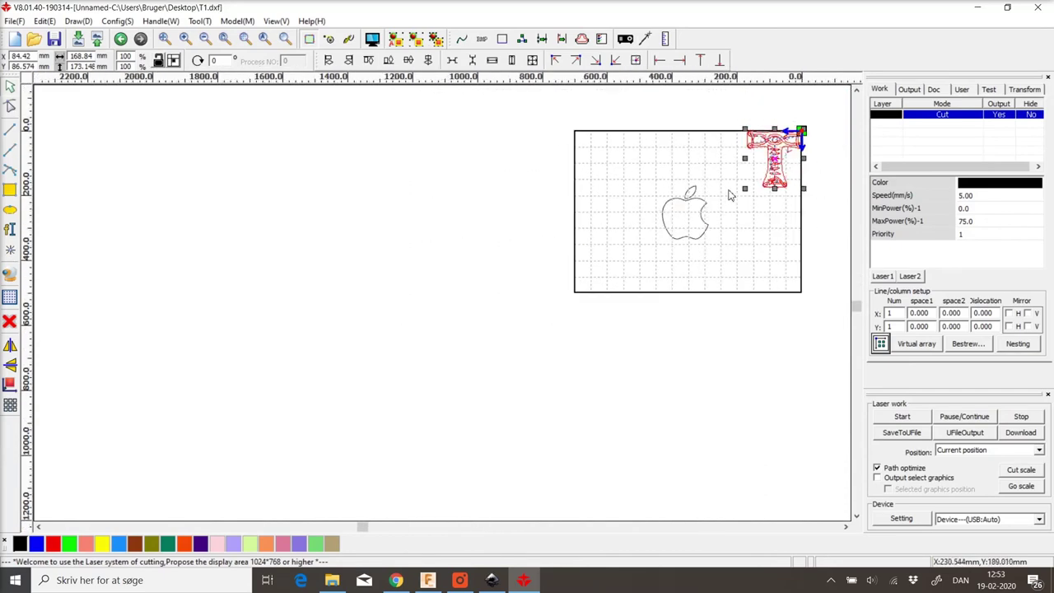
{"action": "left_click_drag", "start_coordinate": [506, 227], "coordinate": [536, 228]}
{"action": "left_click_drag", "start_coordinate": [722, 184], "coordinate": [543, 205]}
{"action": "scroll", "coordinate": [535, 205], "scroll_direction": "up", "scroll_amount": 2}
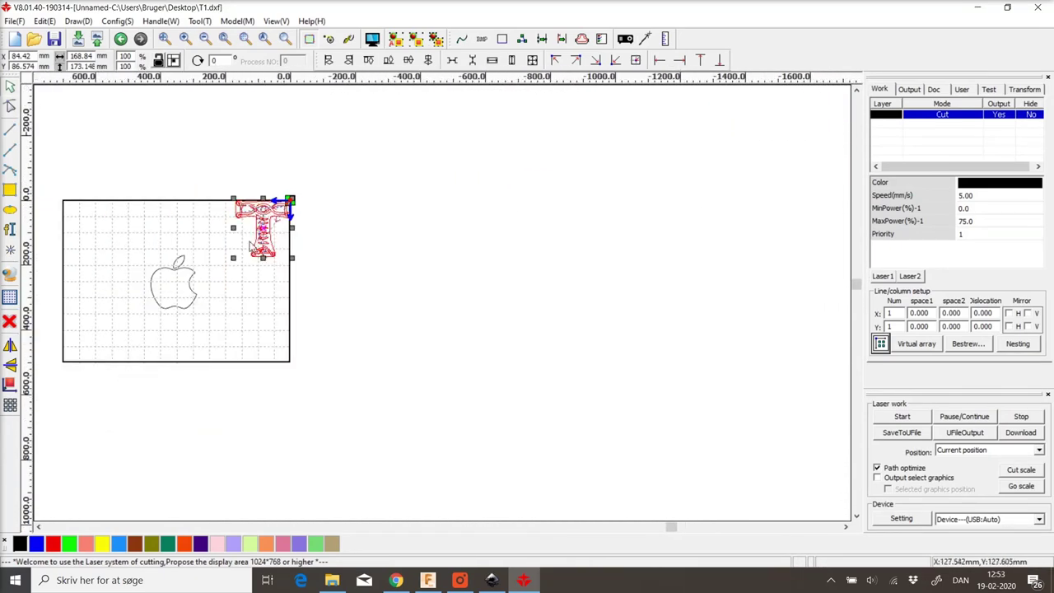
{"action": "scroll", "coordinate": [249, 245], "scroll_direction": "up", "scroll_amount": 2}
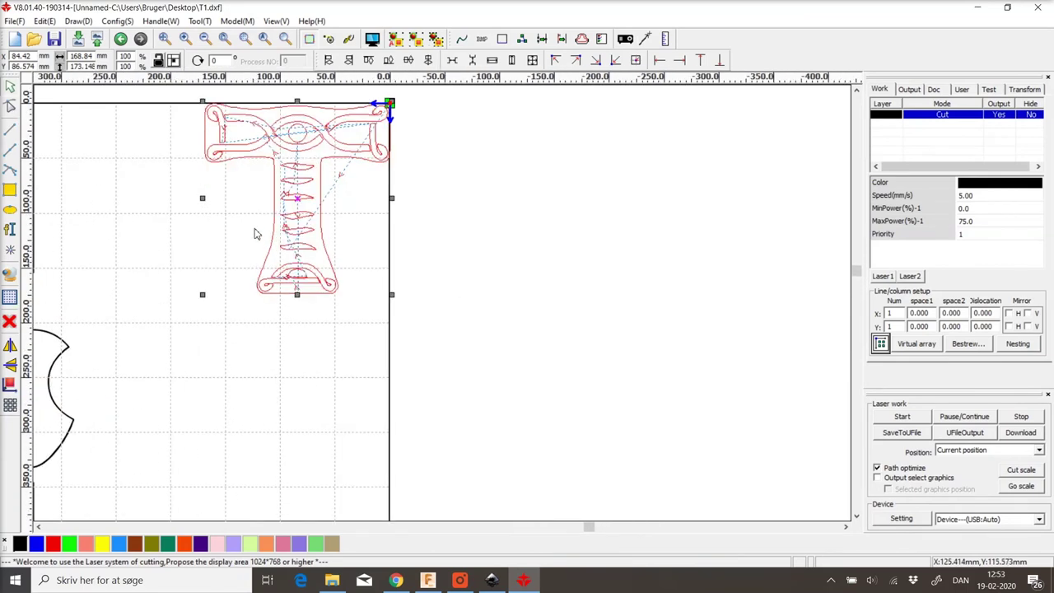
{"action": "left_click", "coordinate": [154, 149]}
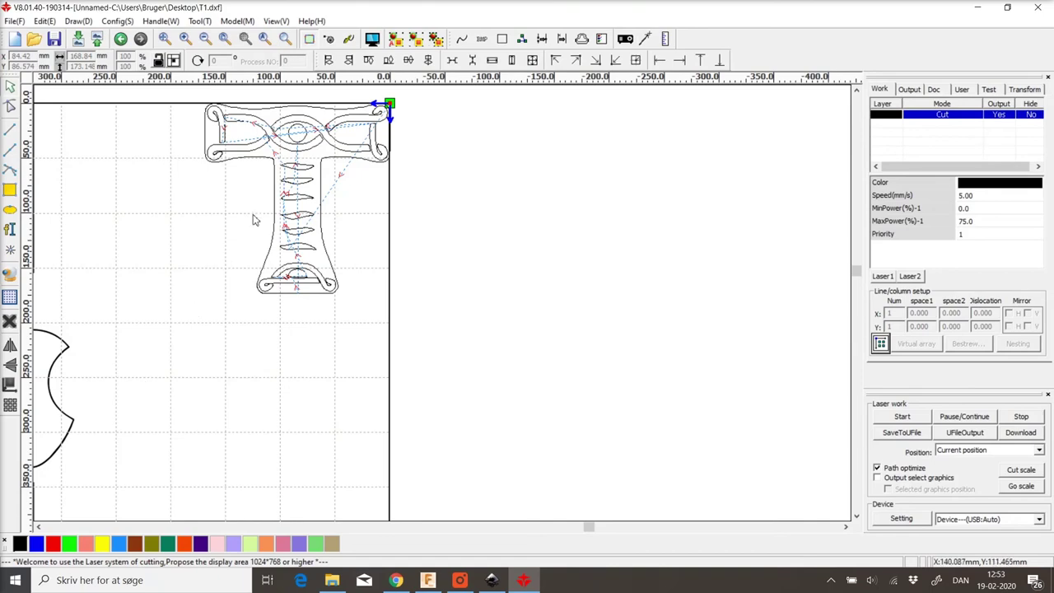
Assign the circle in the middle of the T's crossbar to the blue layer for scanning
{"action": "scroll", "coordinate": [310, 127], "scroll_direction": "down", "scroll_amount": 1}
{"action": "scroll", "coordinate": [308, 152], "scroll_direction": "up", "scroll_amount": 4}
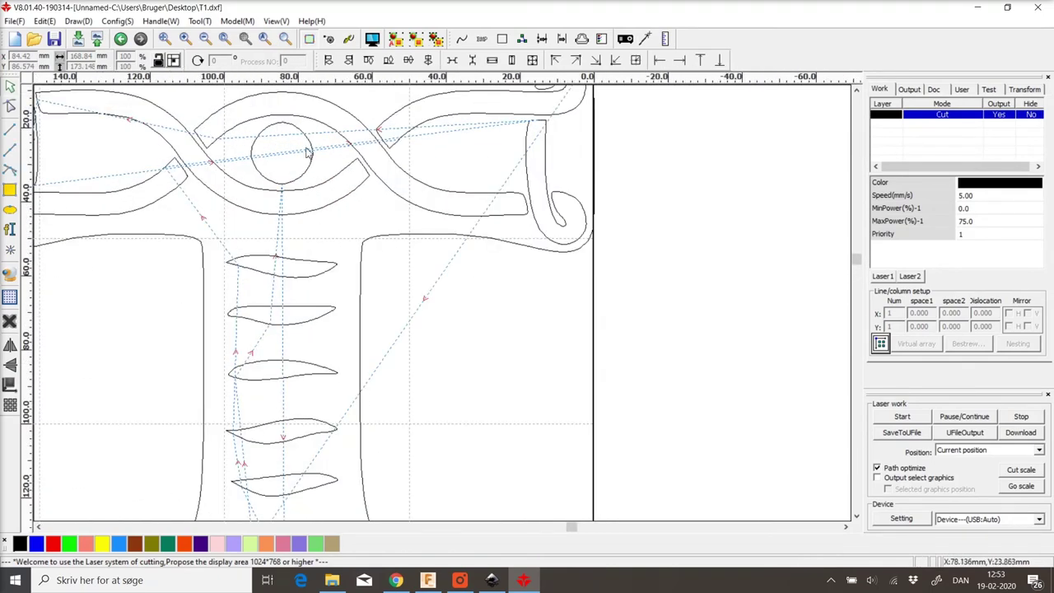
{"action": "left_click", "coordinate": [312, 169]}
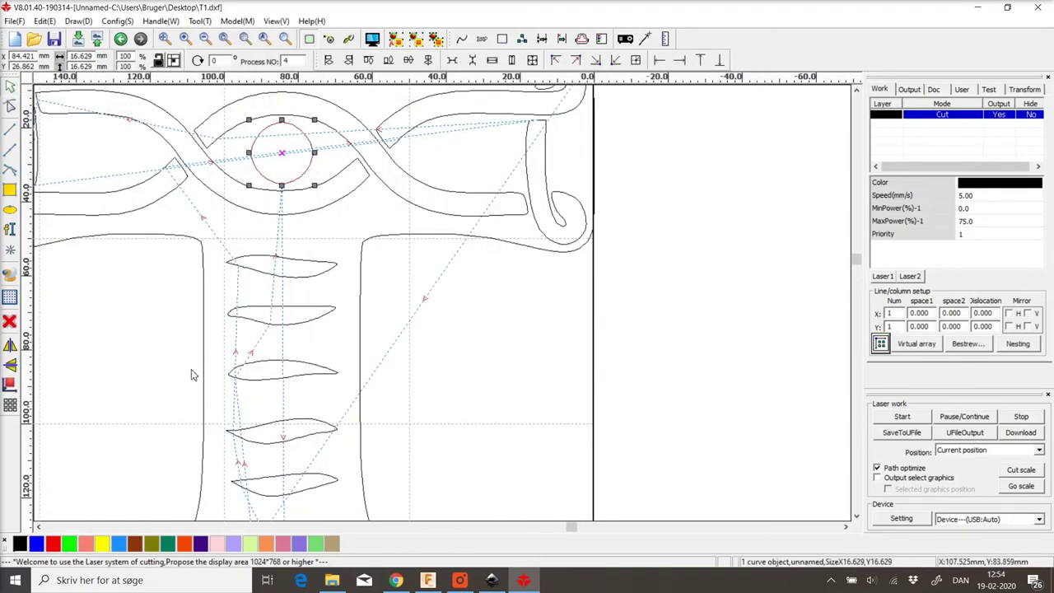
{"action": "left_click", "coordinate": [35, 544]}
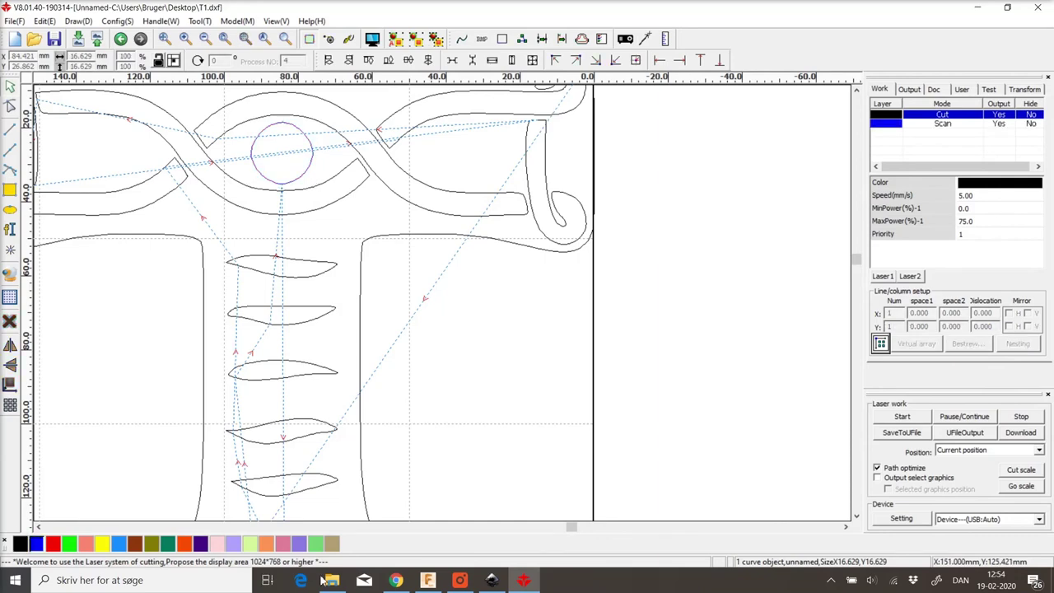
Preview the laser job, run the simulation of the scanned circle and first cuts, stop it and close the preview
{"action": "left_click", "coordinate": [372, 39]}
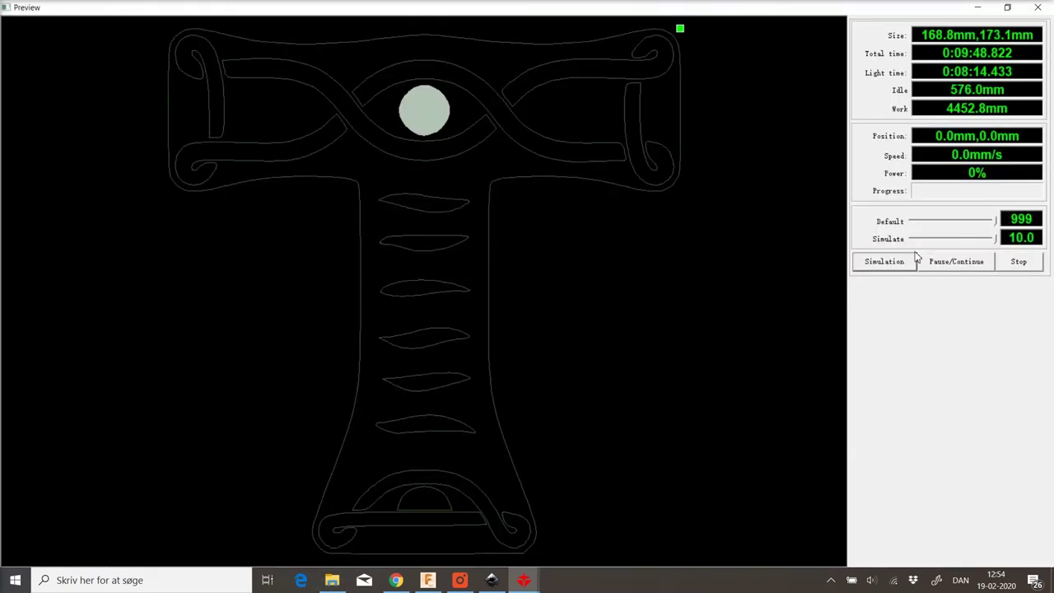
{"action": "left_click", "coordinate": [880, 262]}
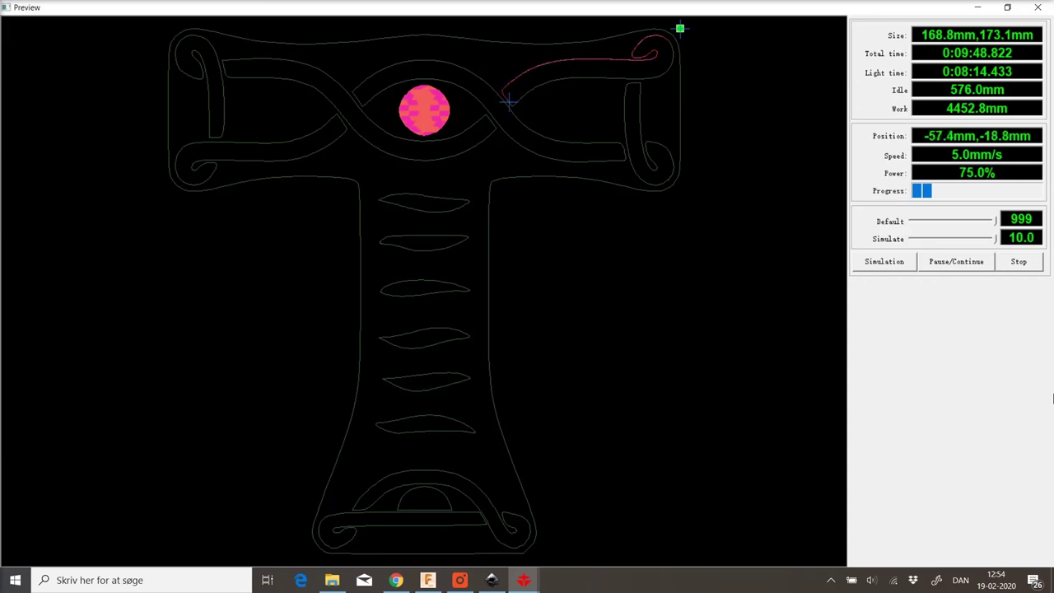
{"action": "left_click", "coordinate": [1029, 263]}
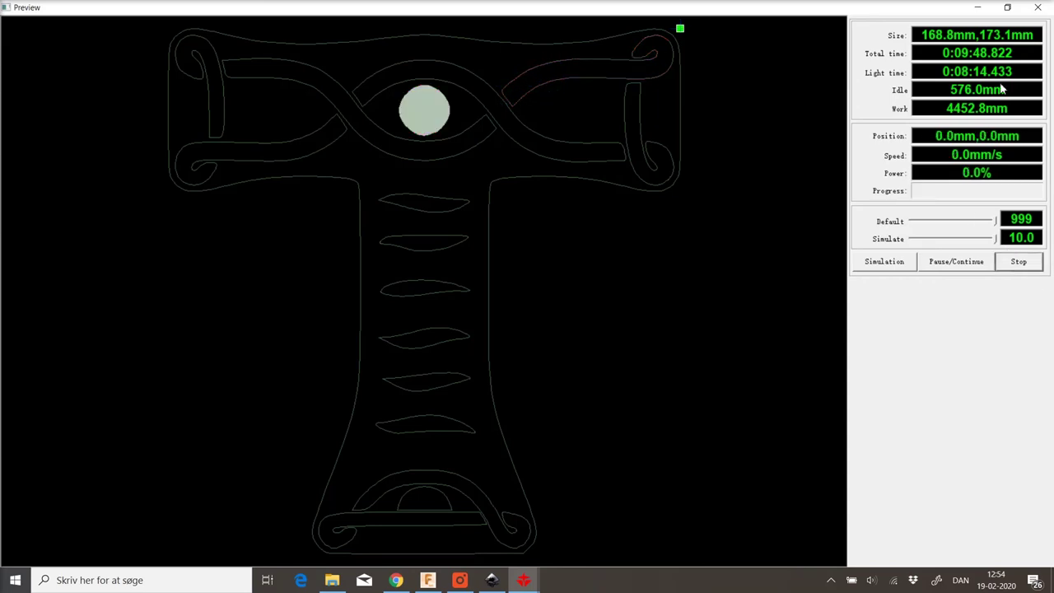
{"action": "left_click", "coordinate": [1037, 8]}
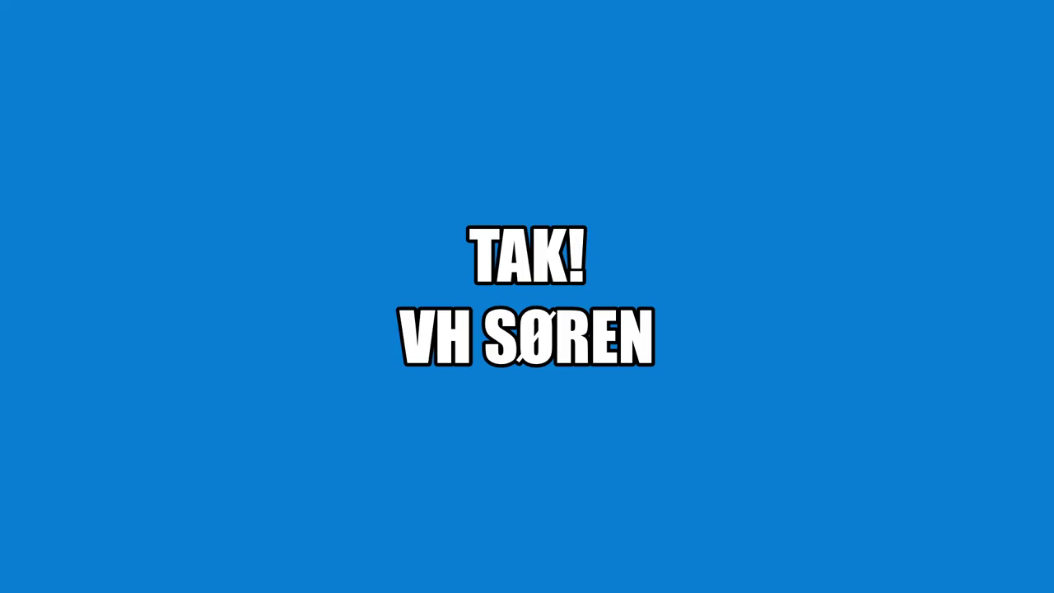